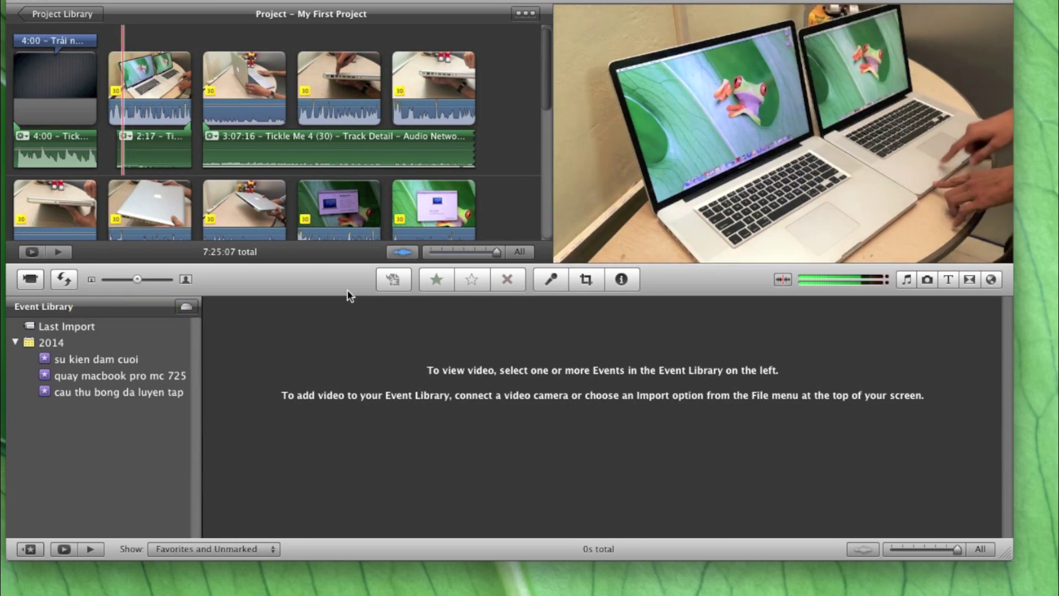
Swap the positions of the project and event areas and restore the original layout
left_click(64, 281)
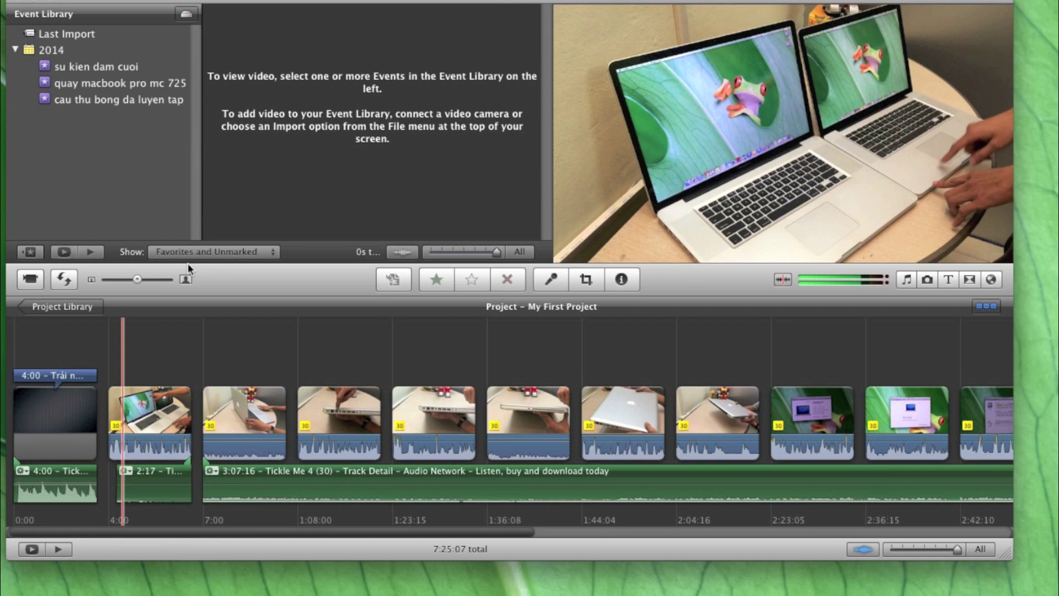
left_click(64, 283)
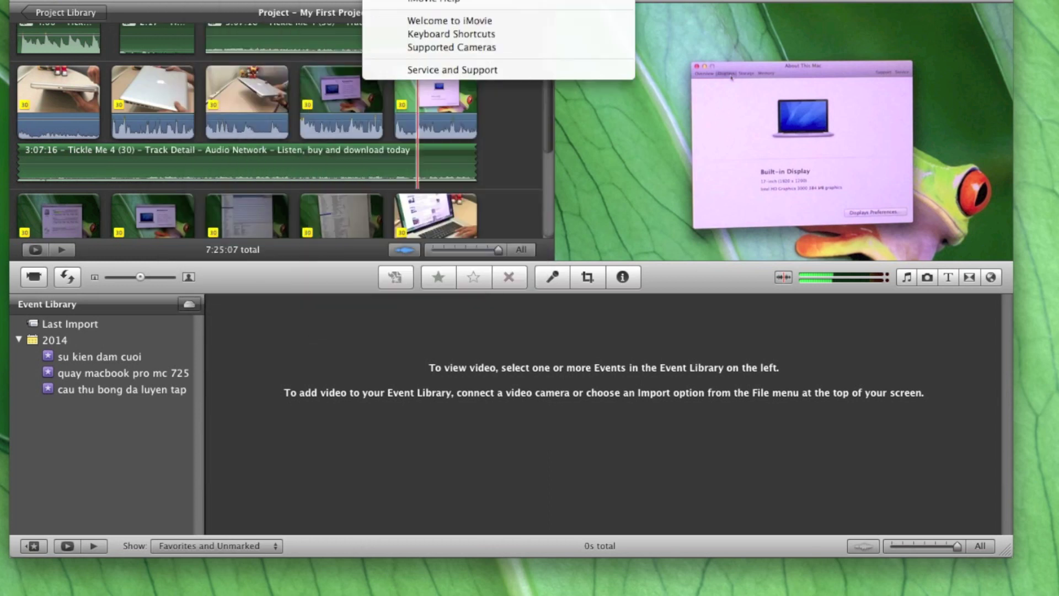
mouse_move(304, 3)
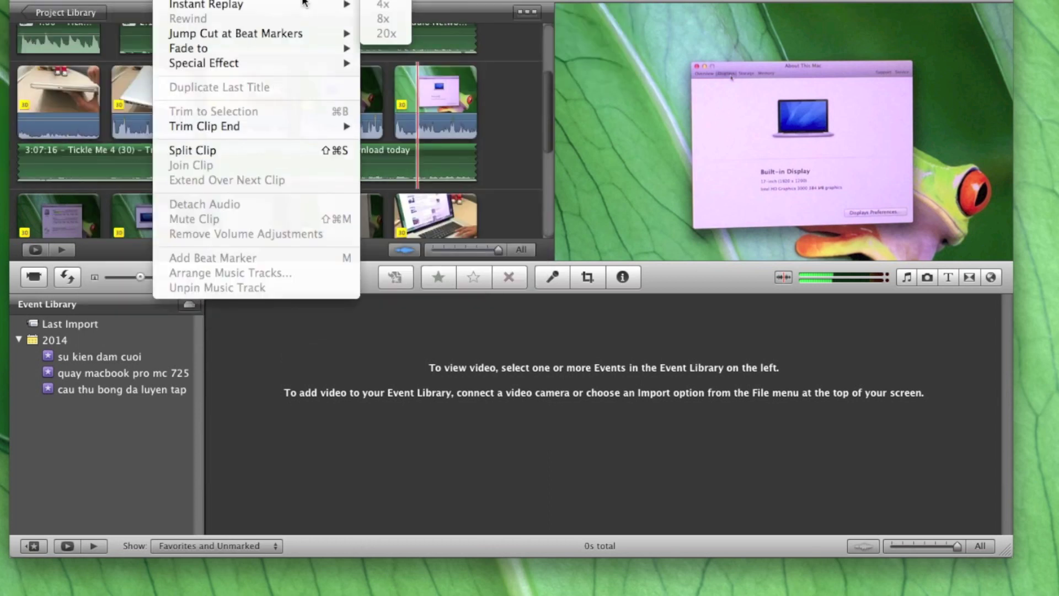
key("Escape")
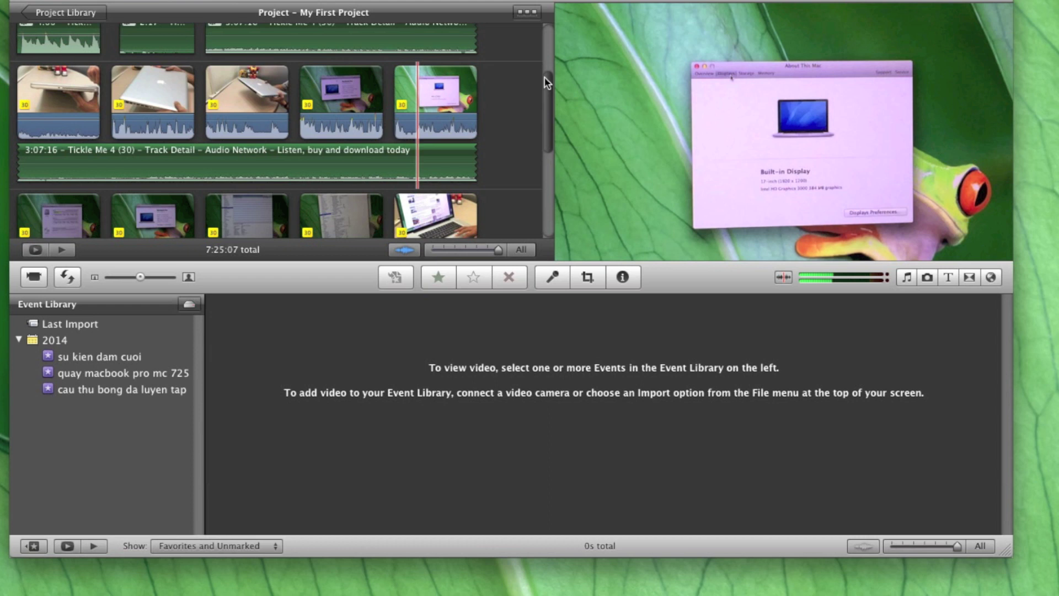
Look through the video clips and audio tracks of My First Project from its opening title to the final clips
left_click_drag(549, 90, 554, 45)
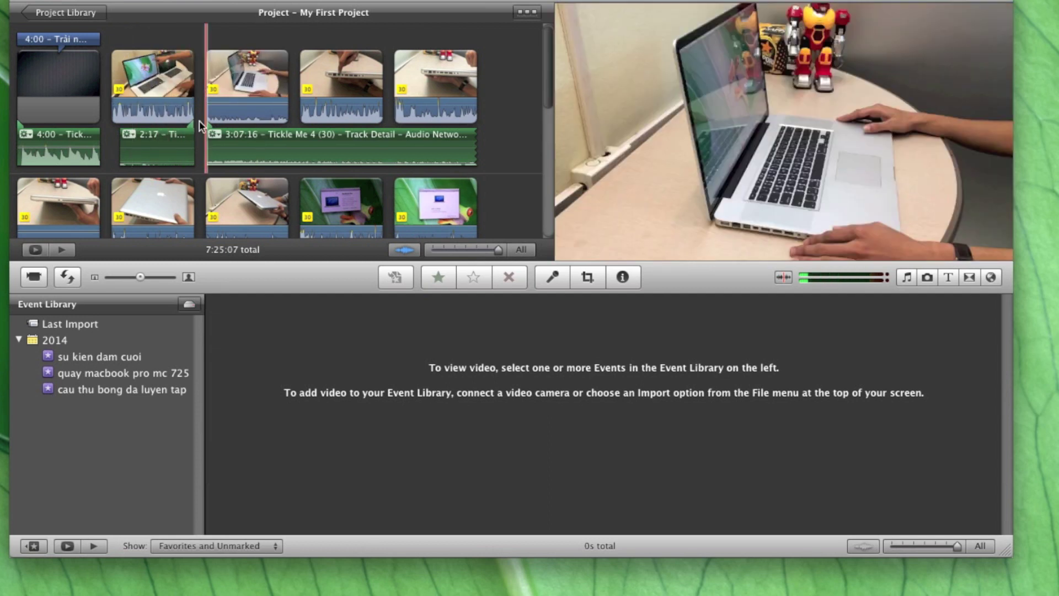
scroll(431, 101, "down", 5)
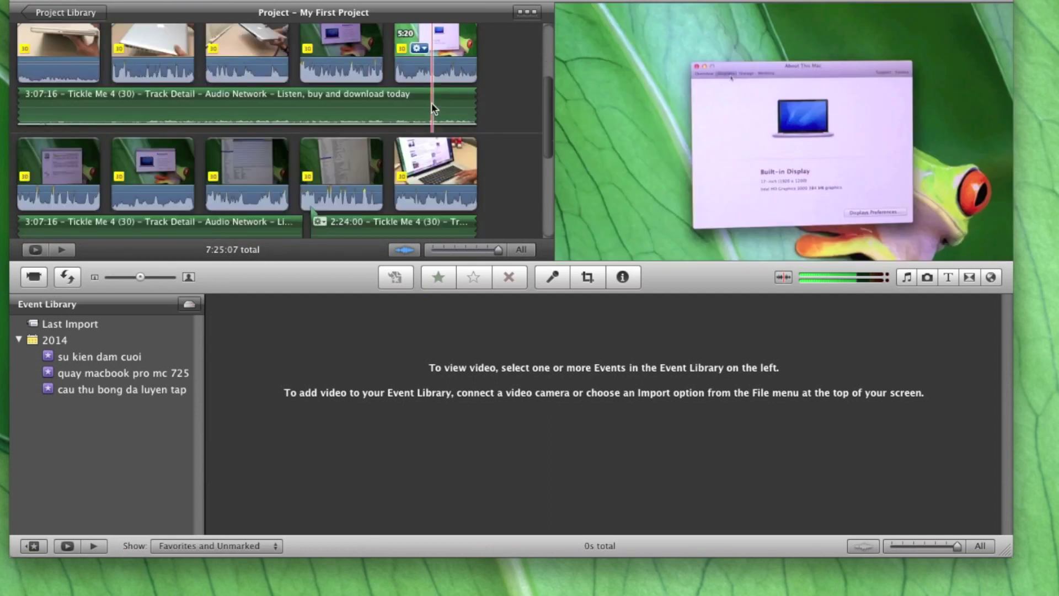
scroll(390, 149, "up", 5)
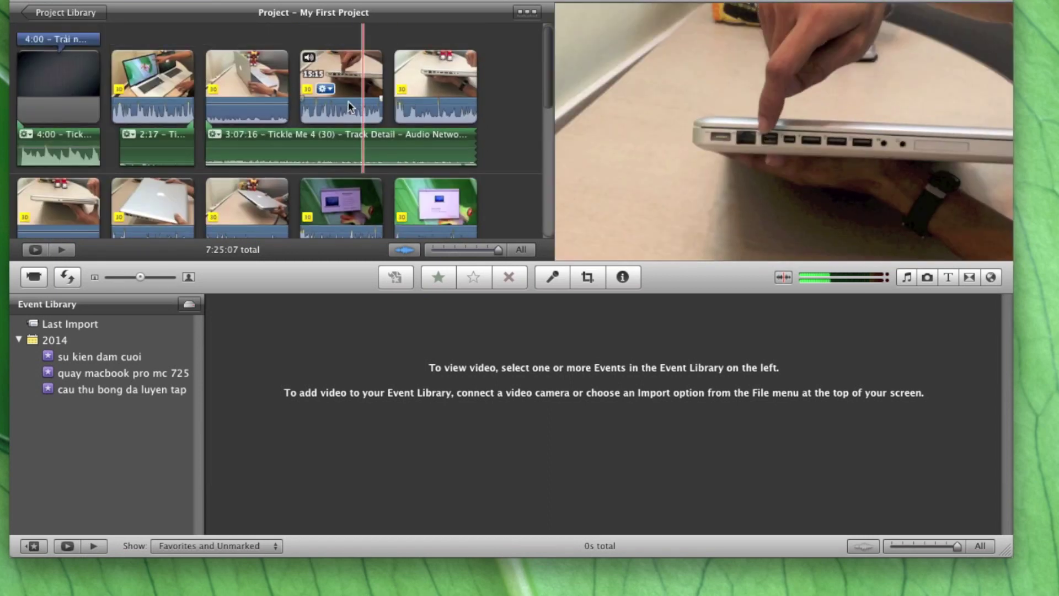
scroll(349, 106, "down", 5)
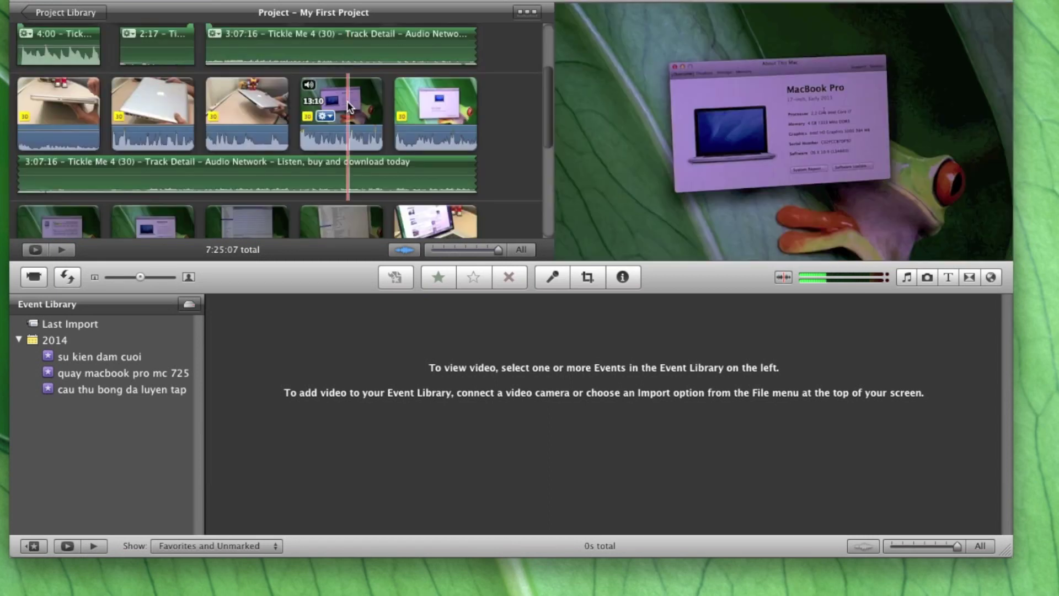
scroll(347, 106, "down", 2)
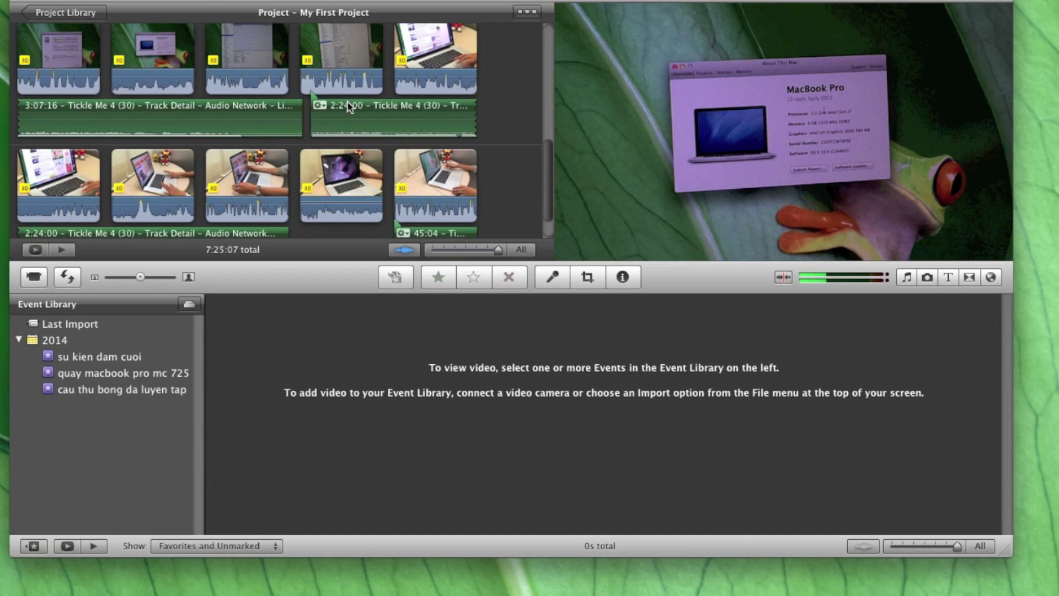
scroll(347, 101, "up", 6)
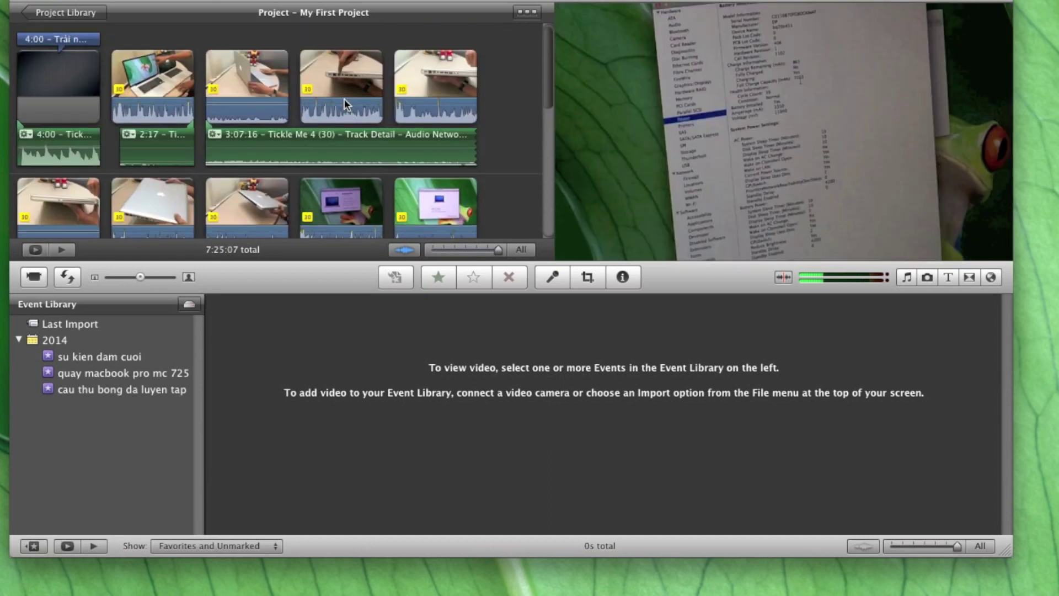
scroll(346, 99, "down", 8)
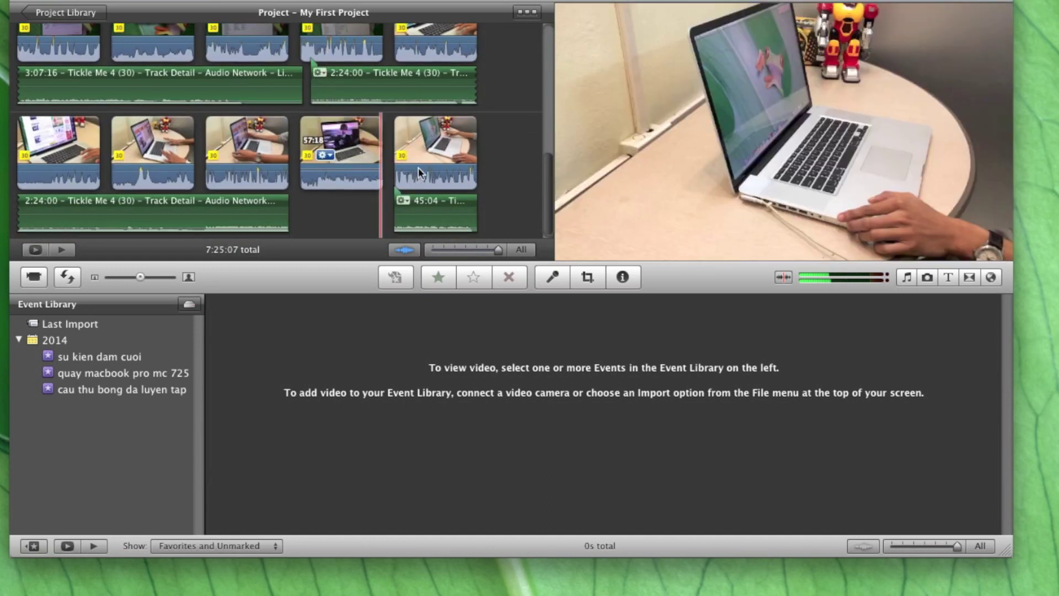
Shrink the clip thumbnails and show the footage of the event quay macbook pro mc 725
left_click_drag(141, 276, 96, 277)
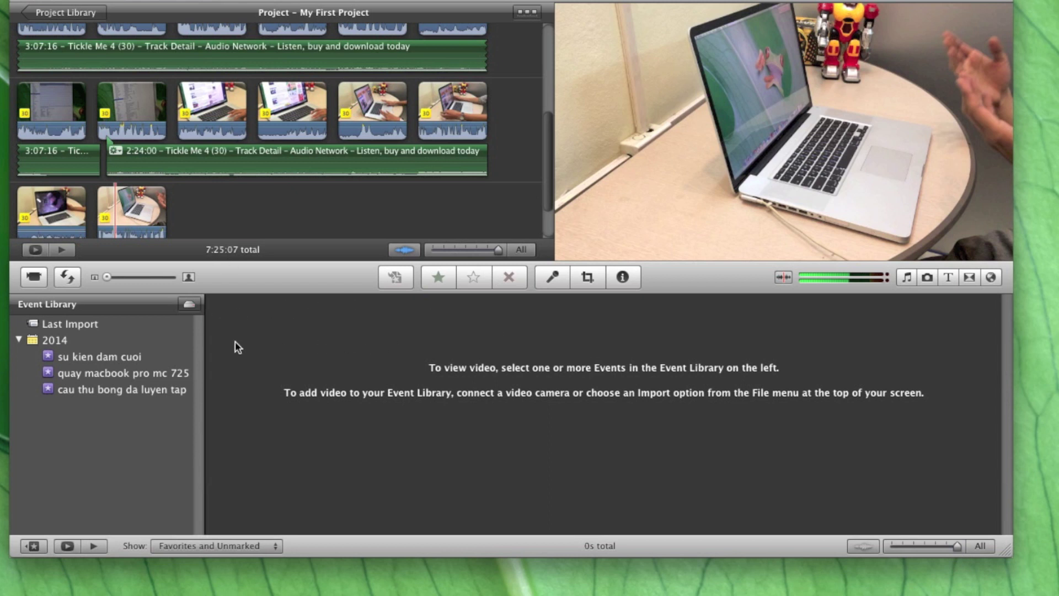
left_click(123, 359)
left_click(134, 374)
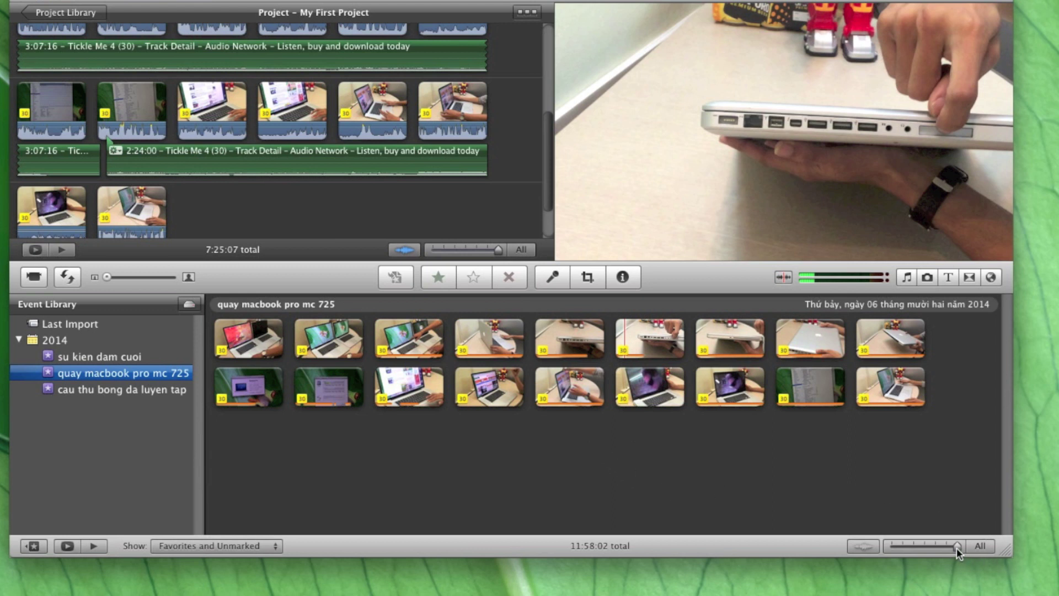
mouse_move(959, 545)
left_mouse_down()
mouse_move(892, 546)
mouse_move(968, 549)
mouse_move(891, 548)
mouse_move(969, 549)
mouse_move(910, 546)
mouse_move(965, 543)
left_mouse_up()
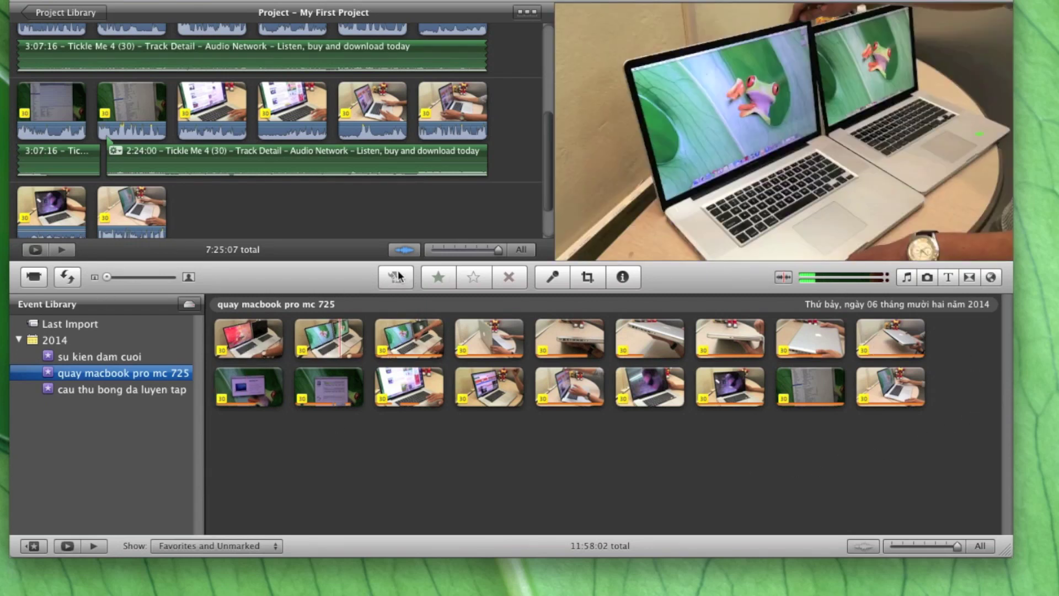
View the Voiceover recording settings, close them, and activate the Crop tool
left_click(552, 277)
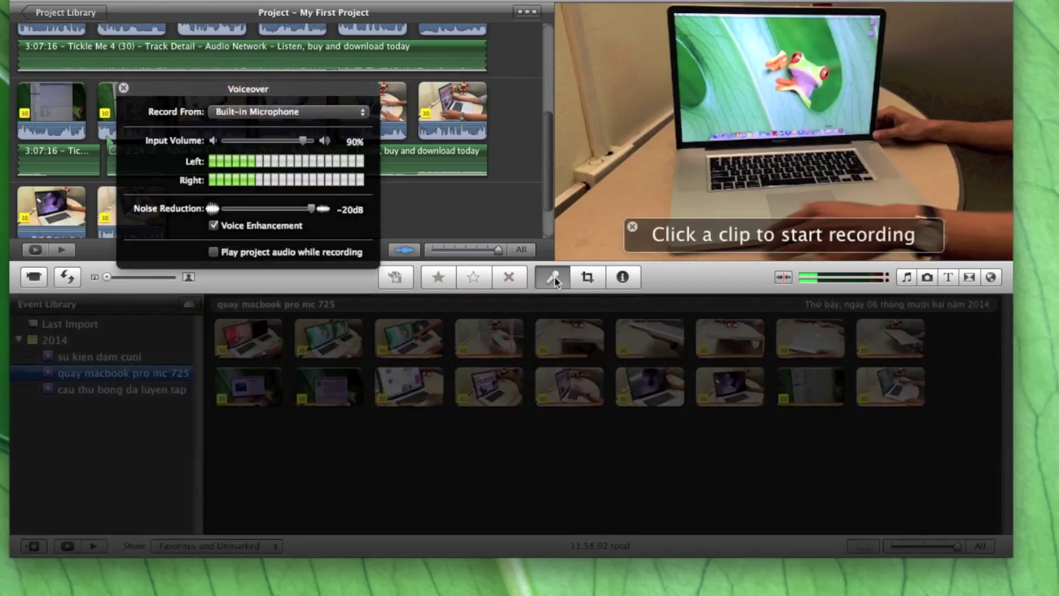
left_click(124, 89)
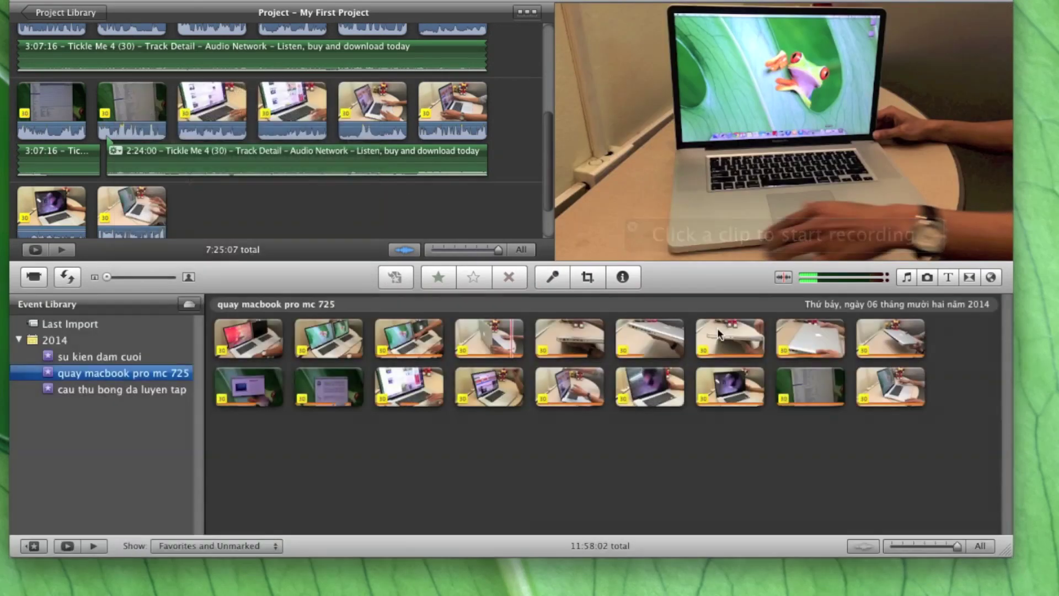
left_click(587, 277)
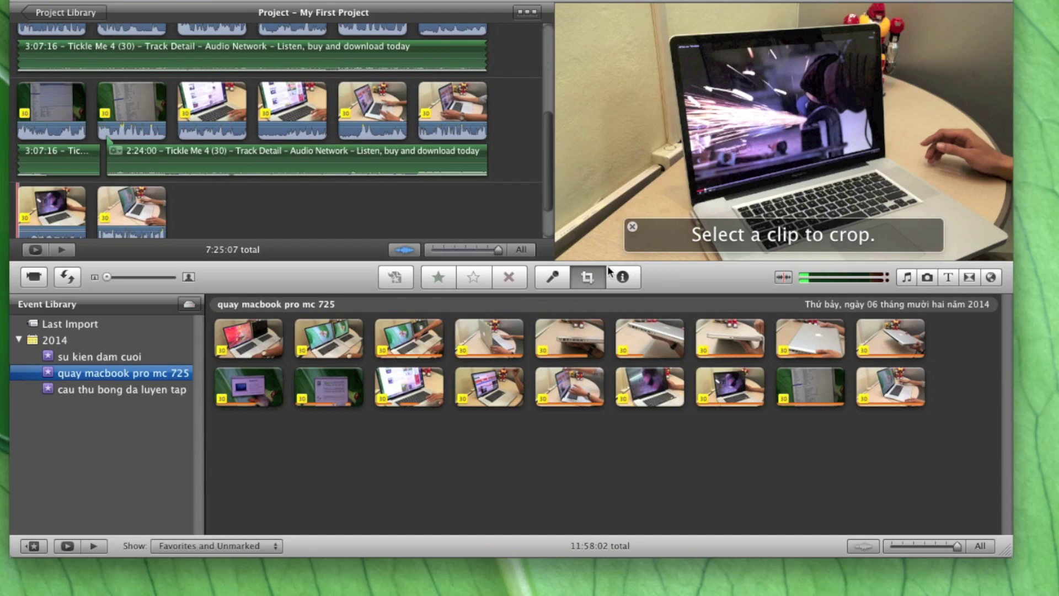
View the Inspector's clip settings for the 1:29:14 project clip and close the Inspector
left_click(623, 278)
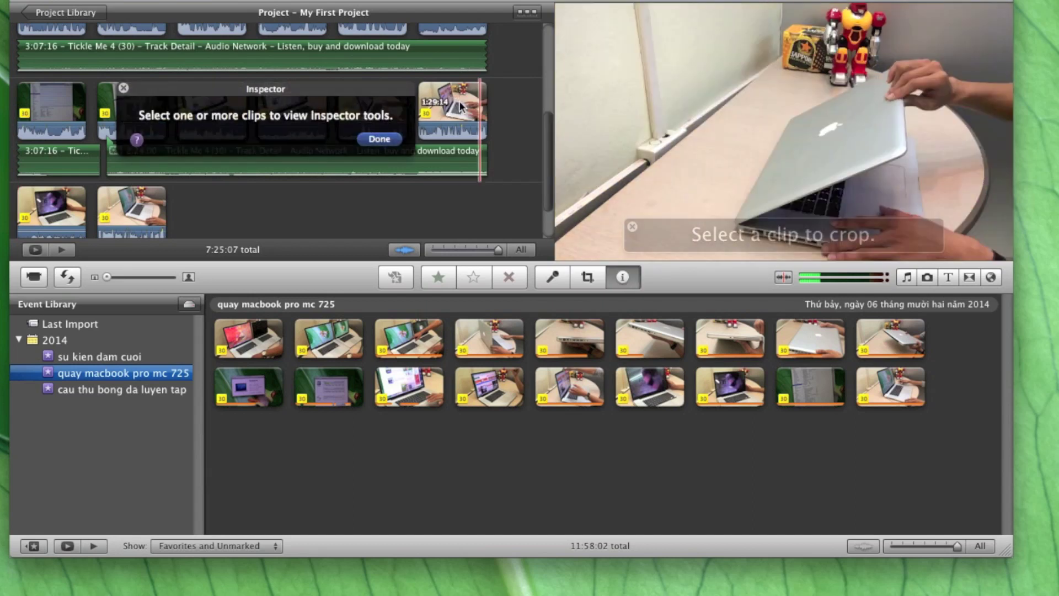
left_click(622, 278)
double_click(459, 128)
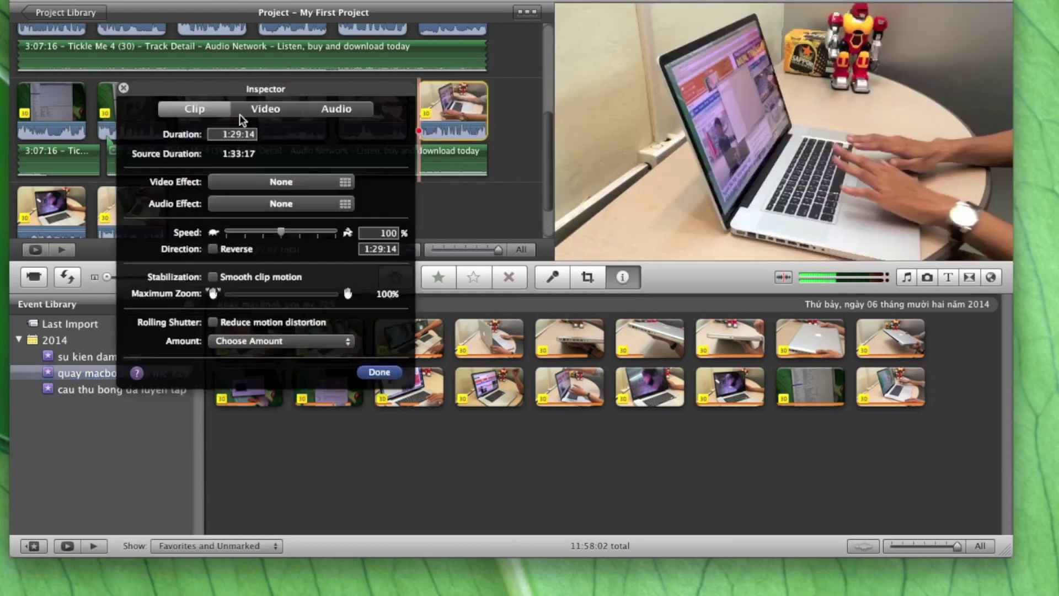
left_click_drag(298, 91, 350, 116)
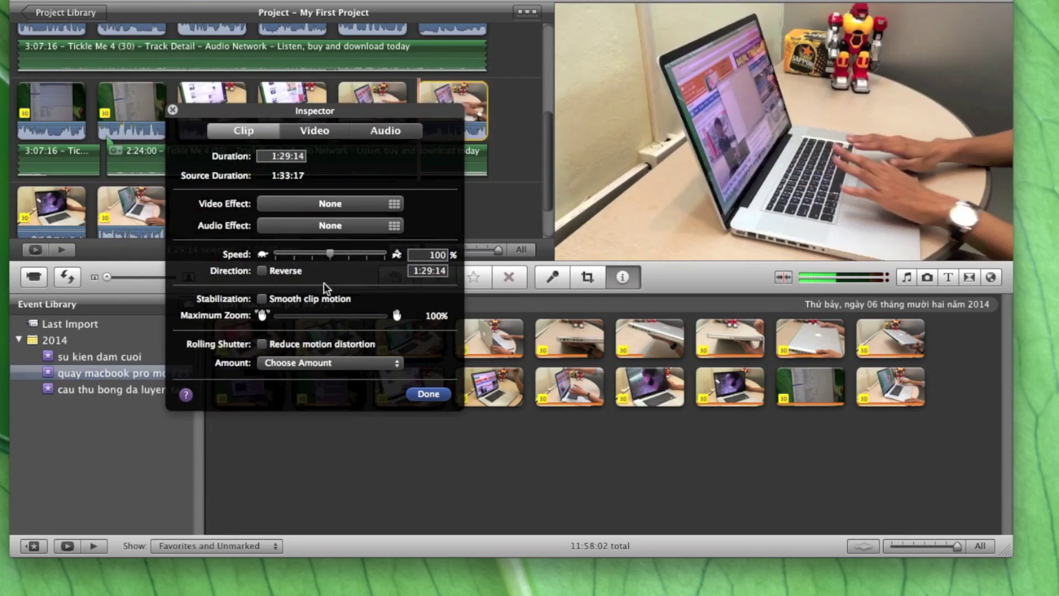
left_click(172, 110)
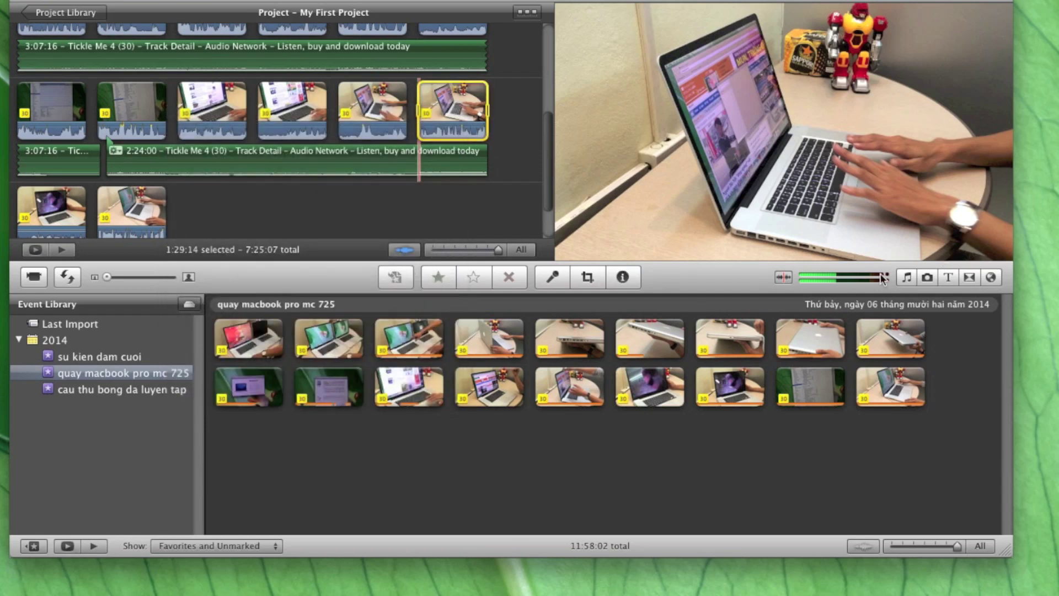
View the available music and sound effects, photo sources, title styles and transitions one after another
left_click(635, 338)
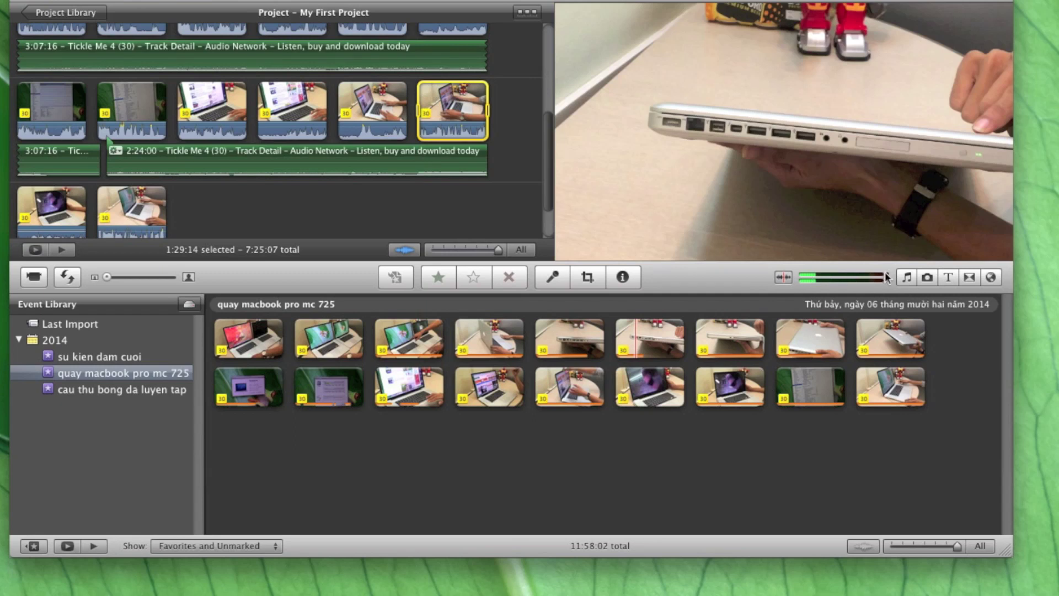
left_click(908, 277)
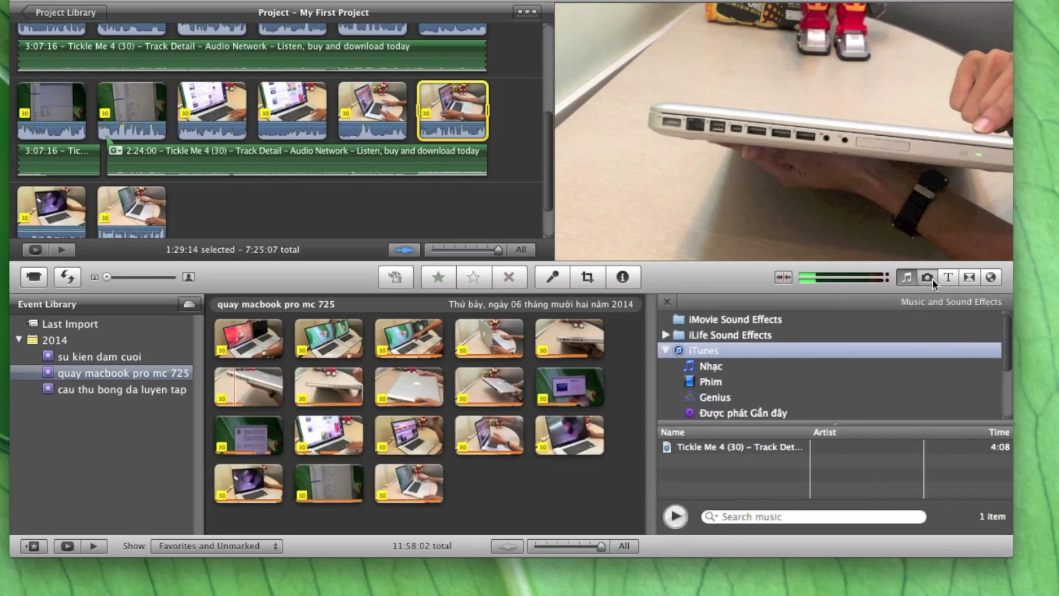
left_click(933, 279)
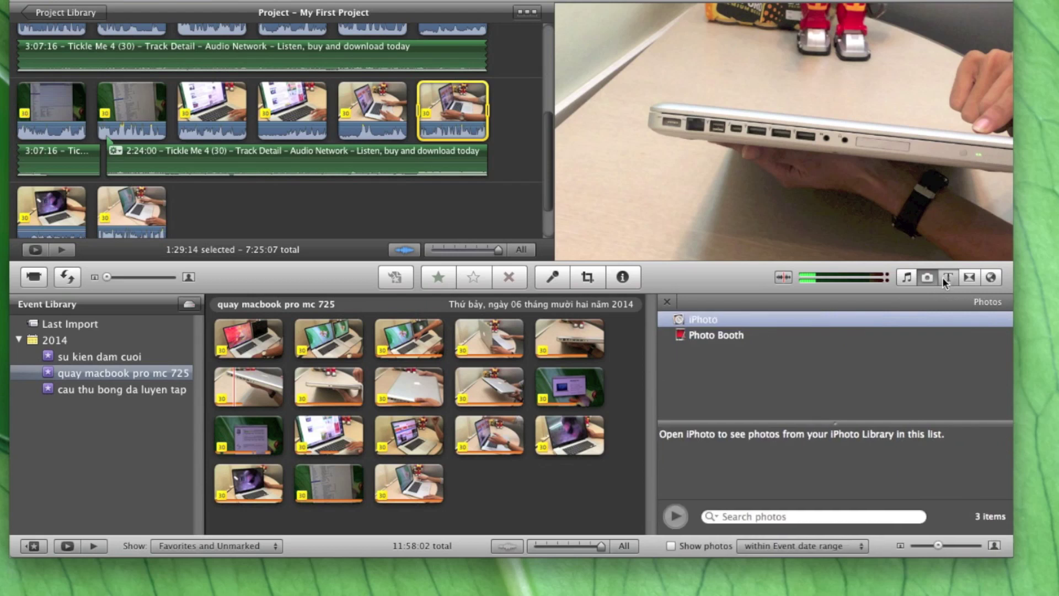
left_click(951, 279)
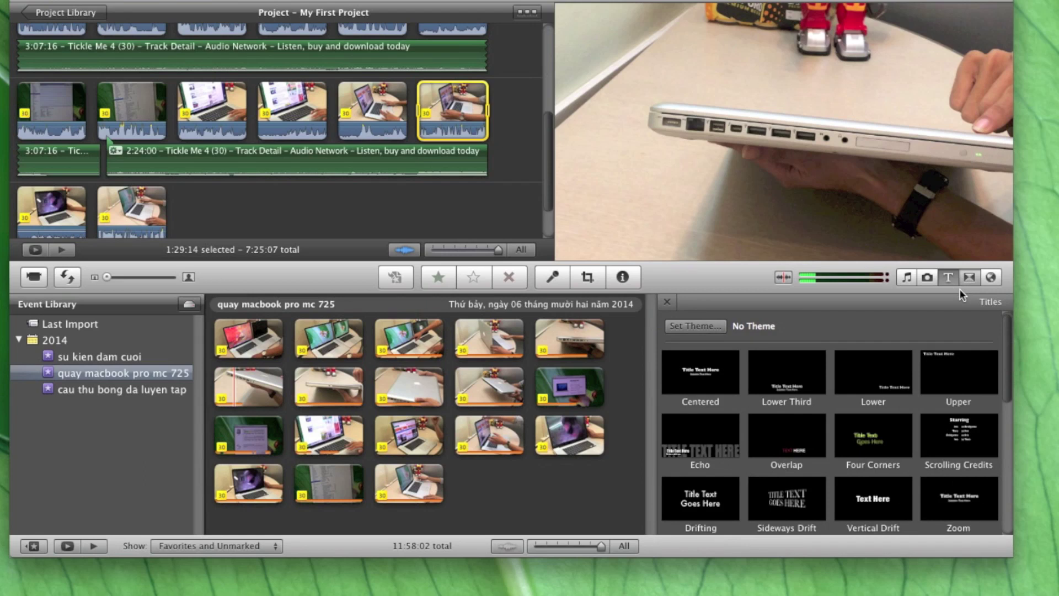
left_click(967, 278)
Look through the Maps, Backgrounds and Animatics collection down to its last entries and close the browser
left_click(991, 277)
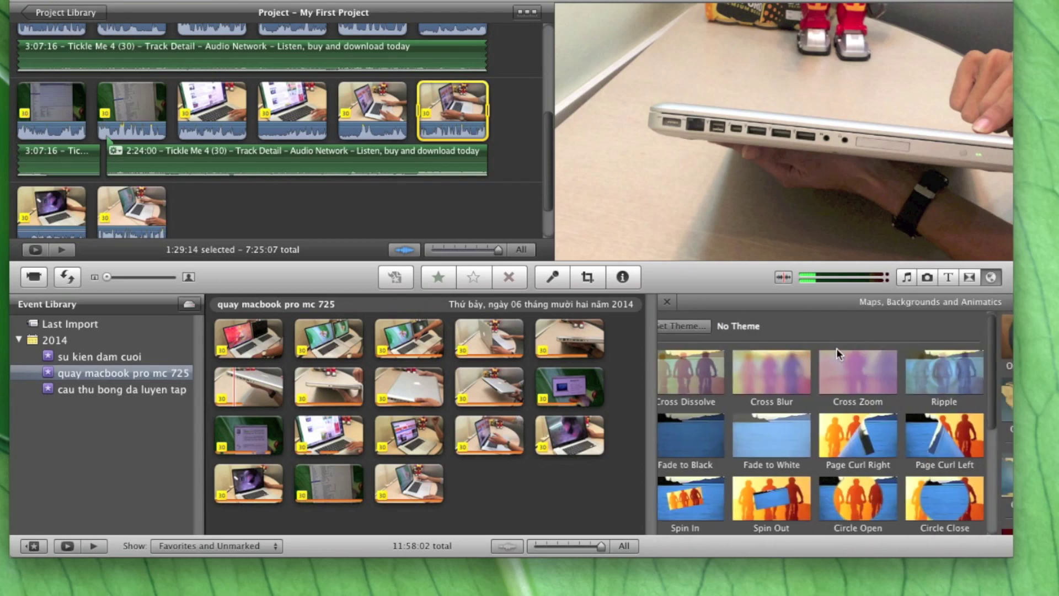
scroll(892, 356, "down", 1)
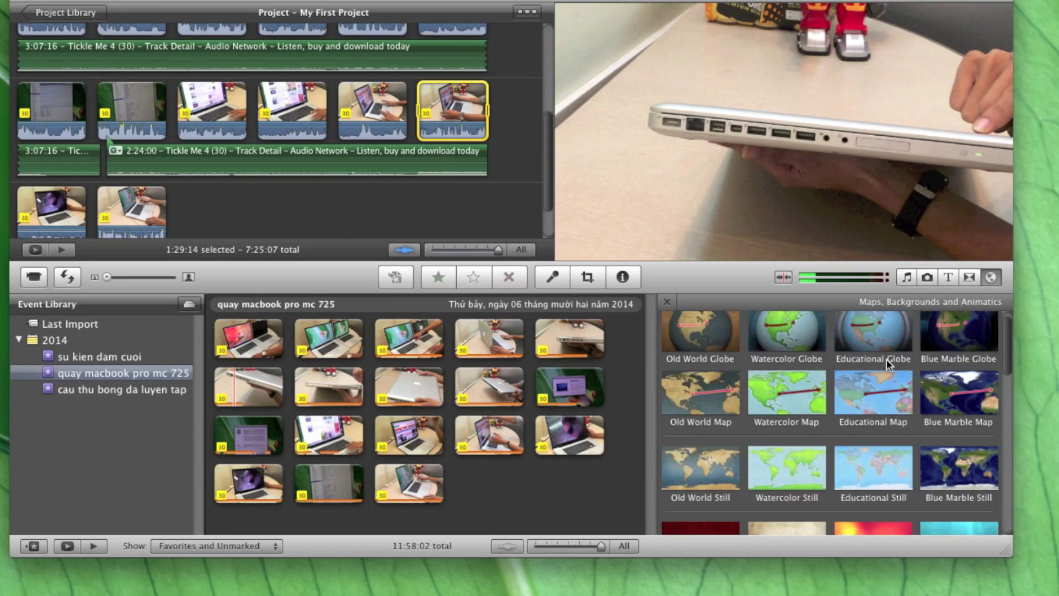
scroll(886, 359, "down", 10)
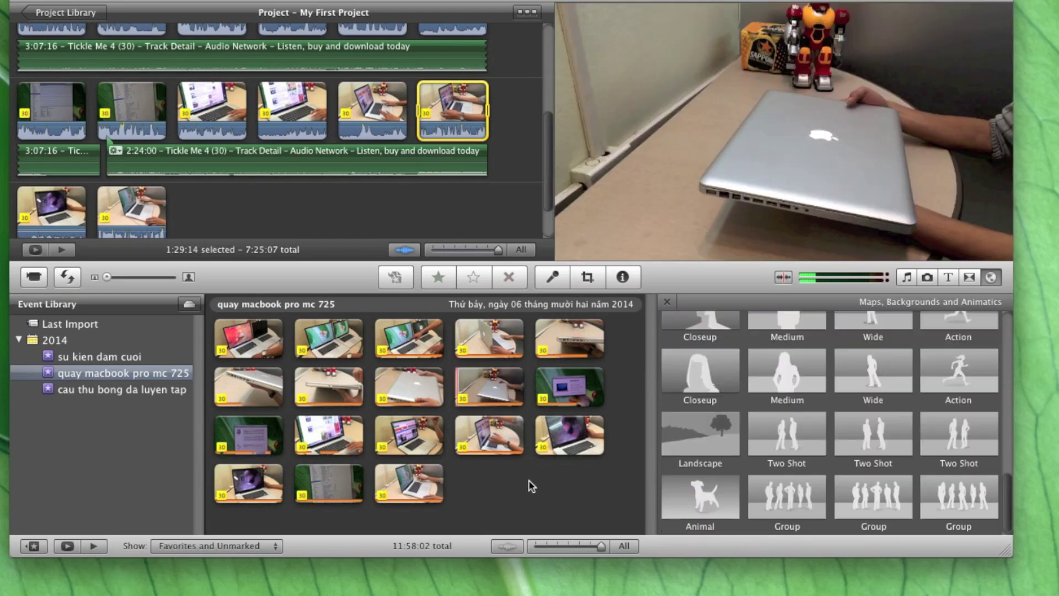
left_click(531, 487)
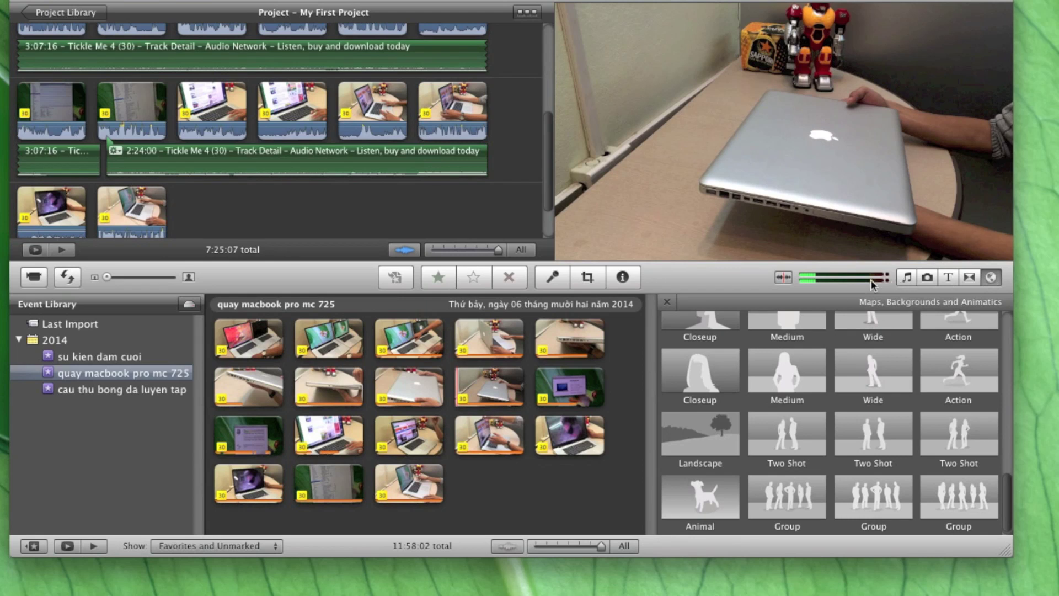
left_click(668, 301)
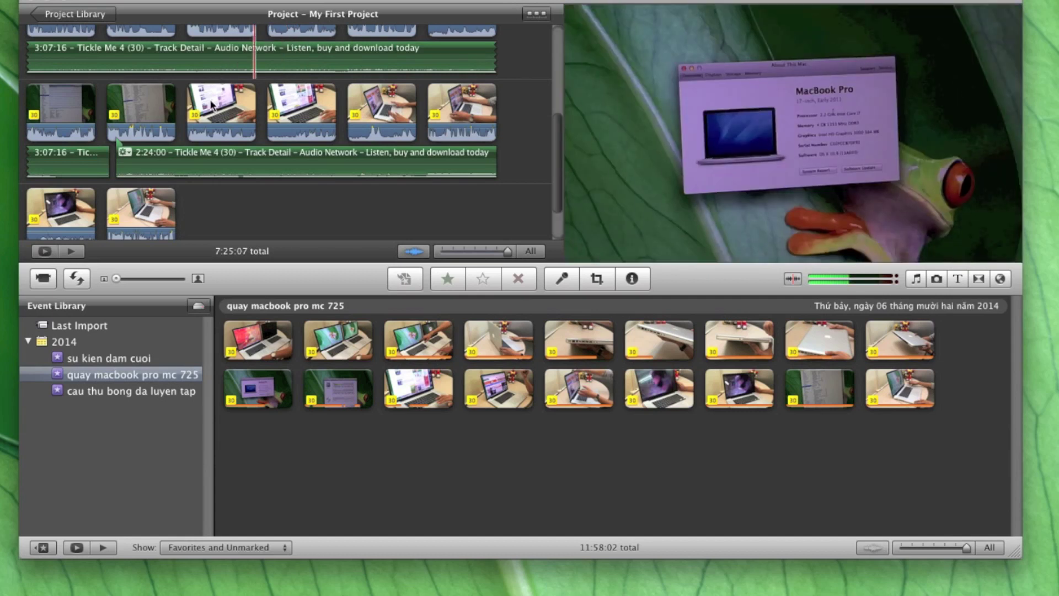
Review the clip sequence of My First Project once more from its beginning to its last rows
scroll(356, 147, "up", 4)
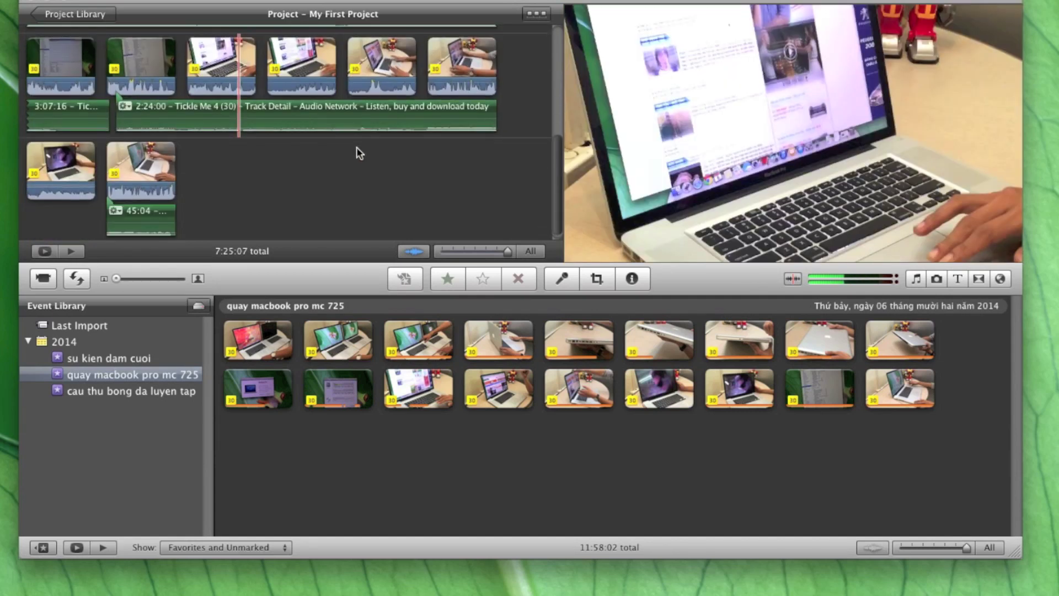
scroll(355, 142, "up", 3)
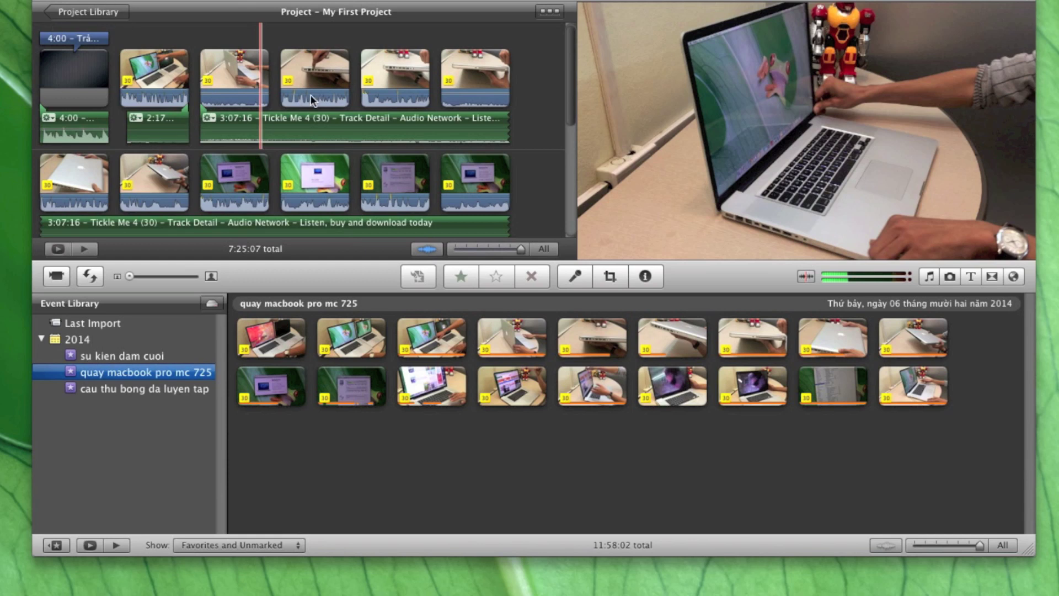
scroll(310, 94, "down", 5)
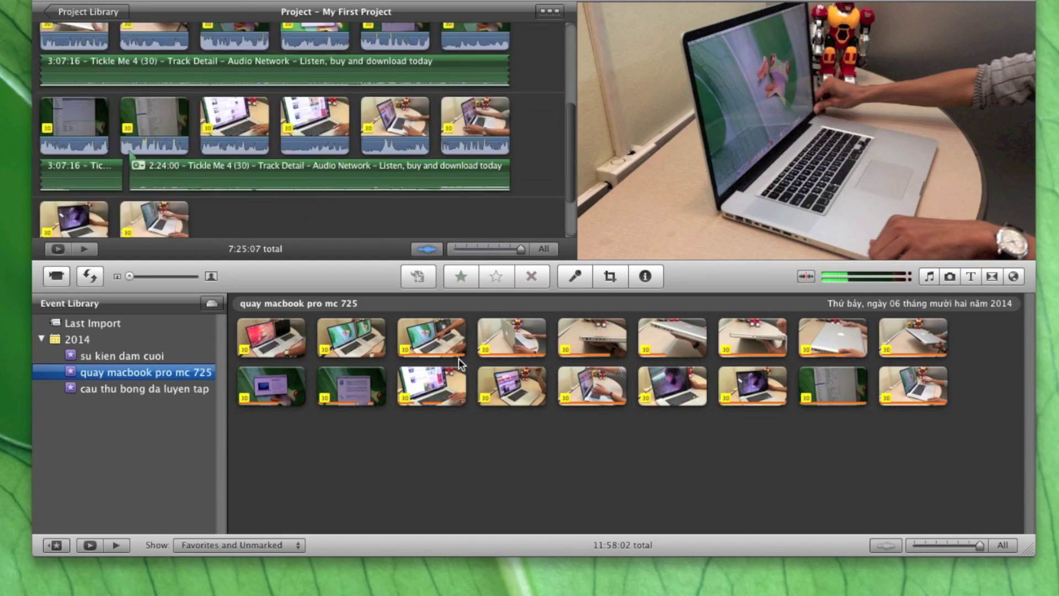
Compare the footage of the events su kien dam cuoi, quay macbook pro mc 725 and cau thu bong da luyen tap, ending on the last
left_click(140, 356)
left_click(139, 370)
left_click(135, 389)
left_click(132, 370)
left_click(130, 389)
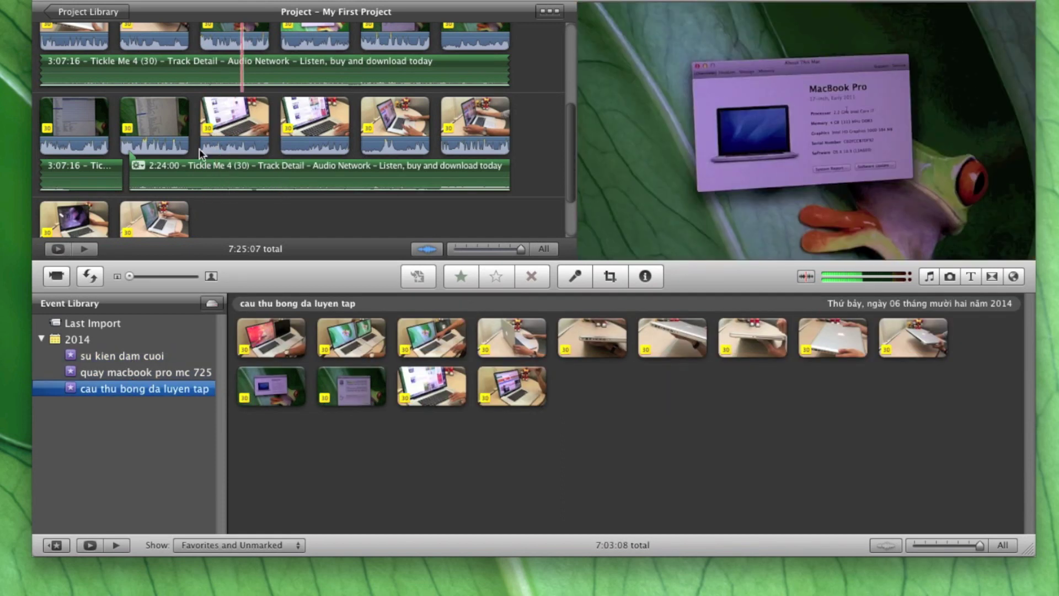
left_click(122, 360)
left_click(122, 372)
left_click(121, 387)
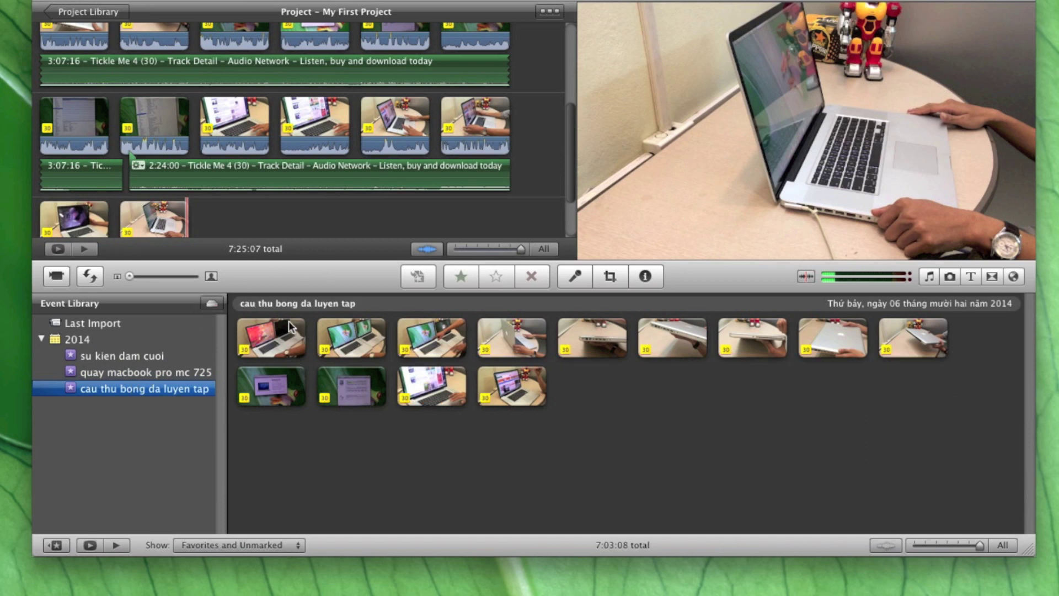
Show the footage of the event quay macbook pro mc 725 and return to the beginning of My First Project
left_click(137, 372)
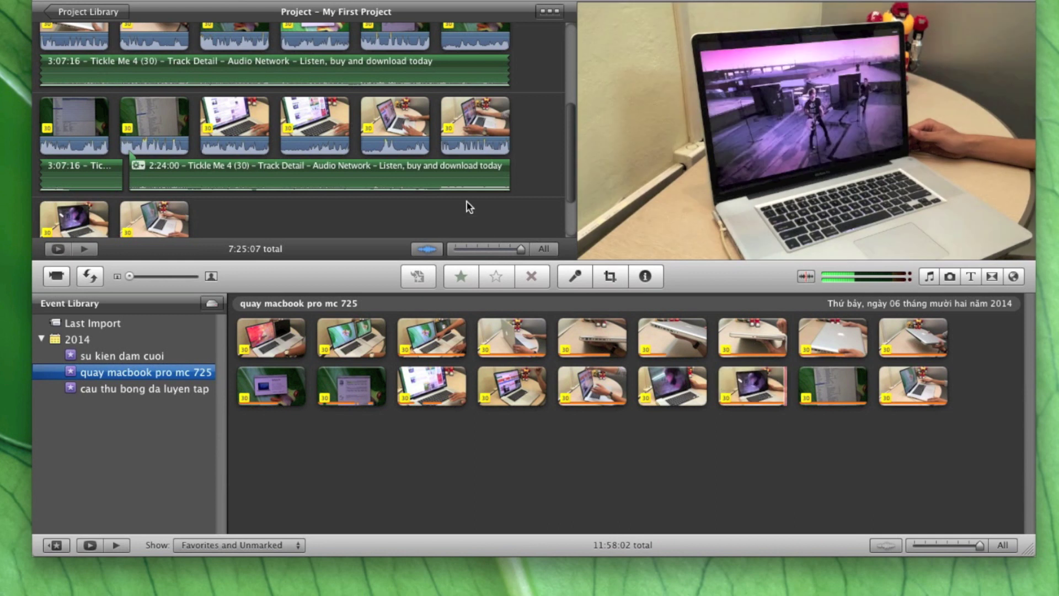
left_click_drag(571, 148, 575, 52)
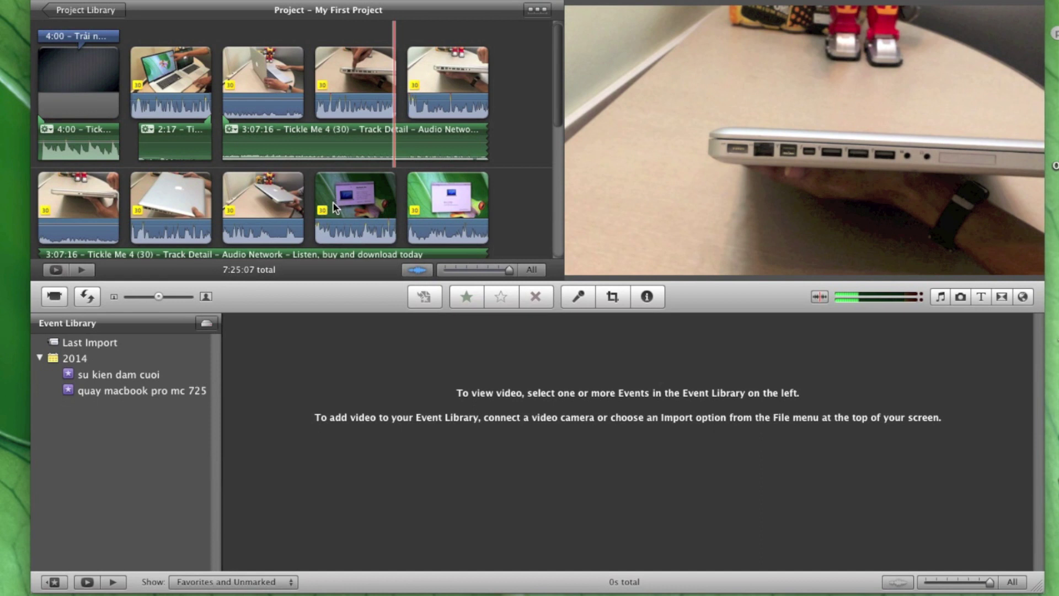
left_click(215, 30)
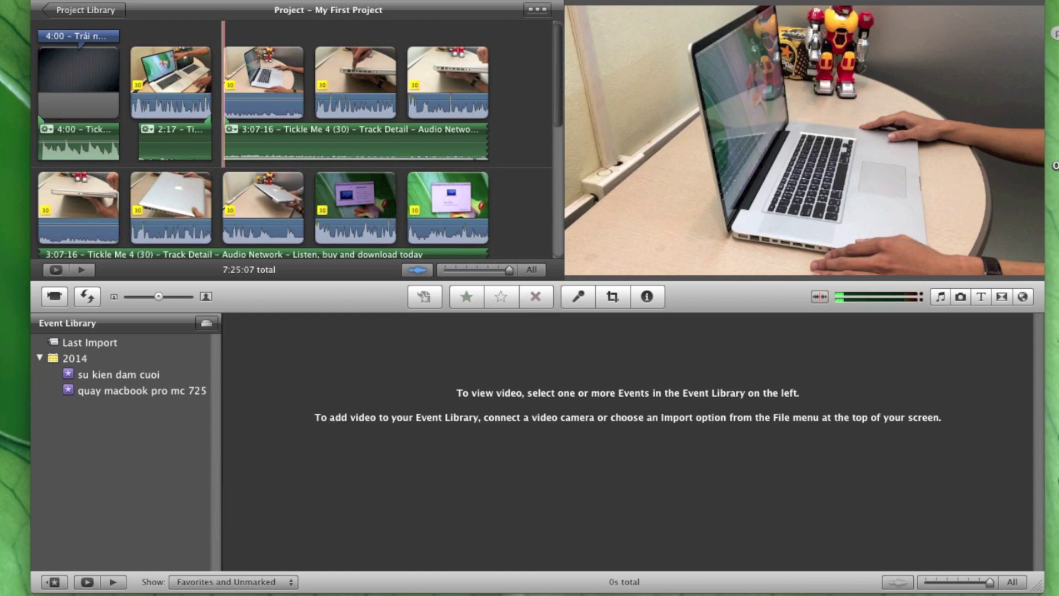
Create a new event named các cầu thủ bóng đá luyện tập in the Event Library
left_click(102, 0)
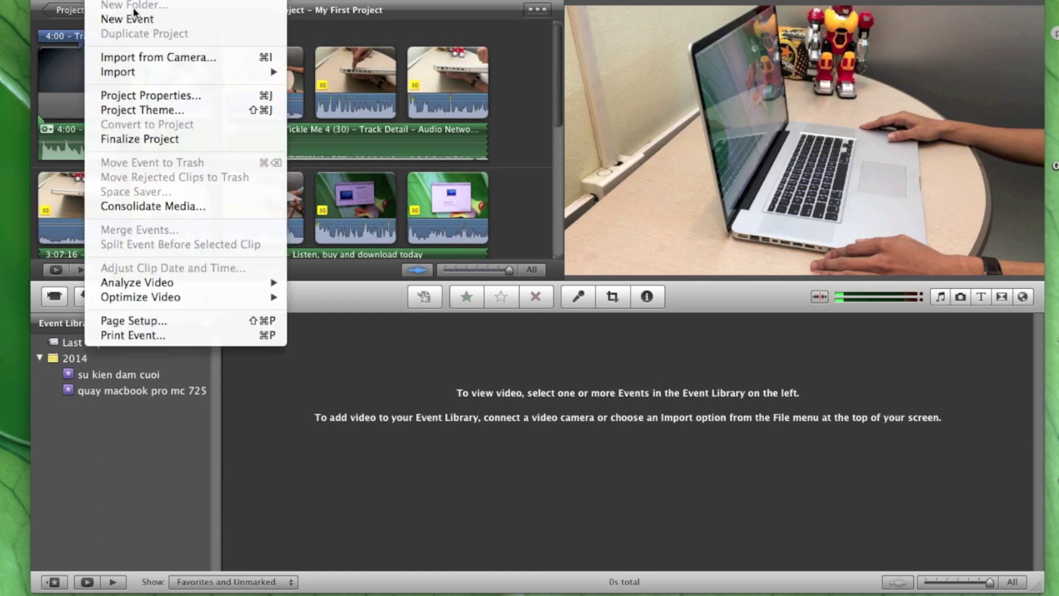
mouse_move(152, 71)
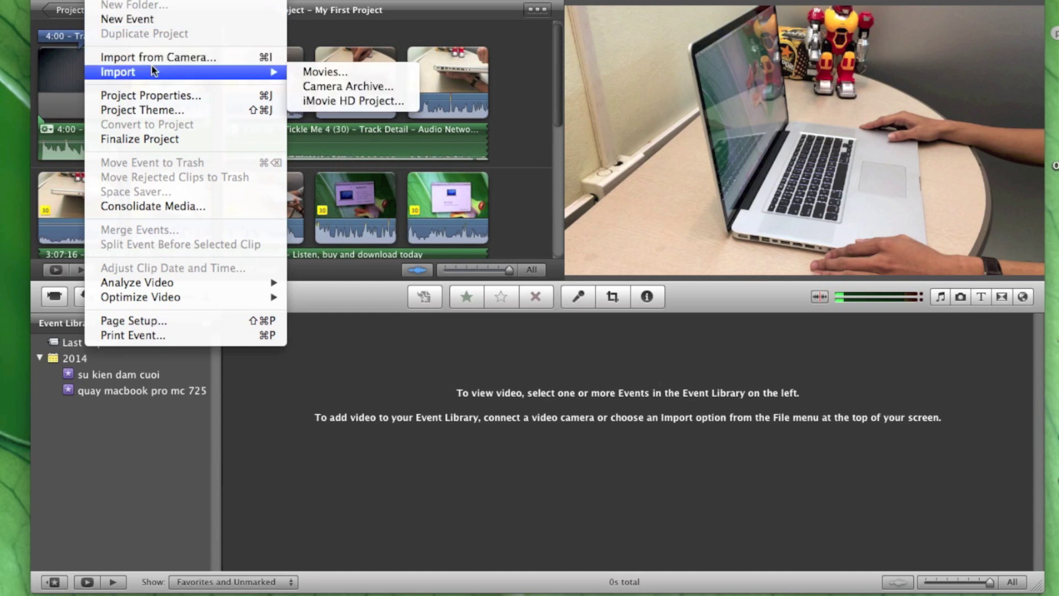
left_click(157, 21)
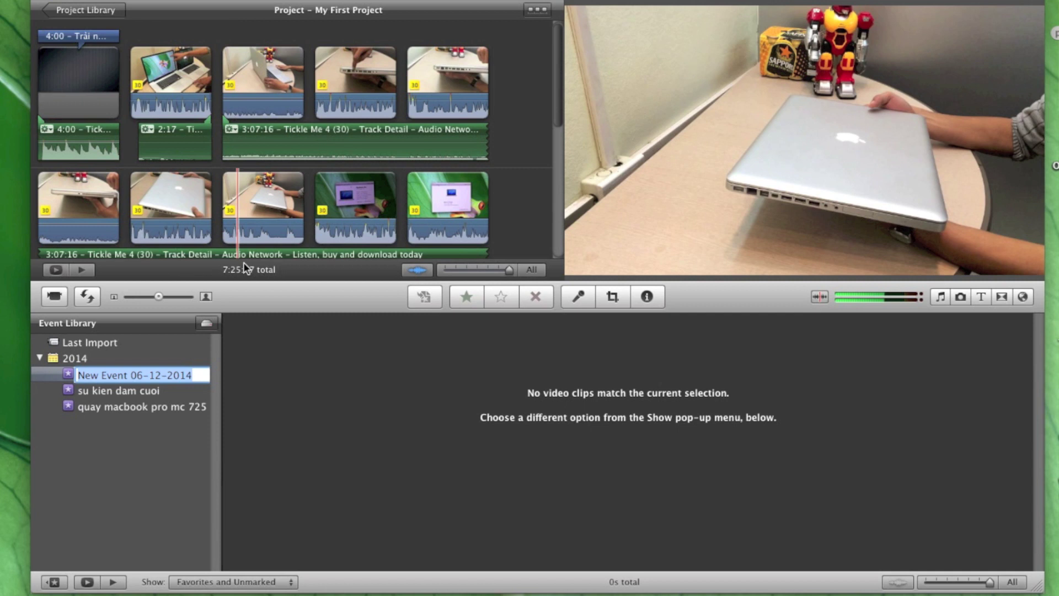
type("các")
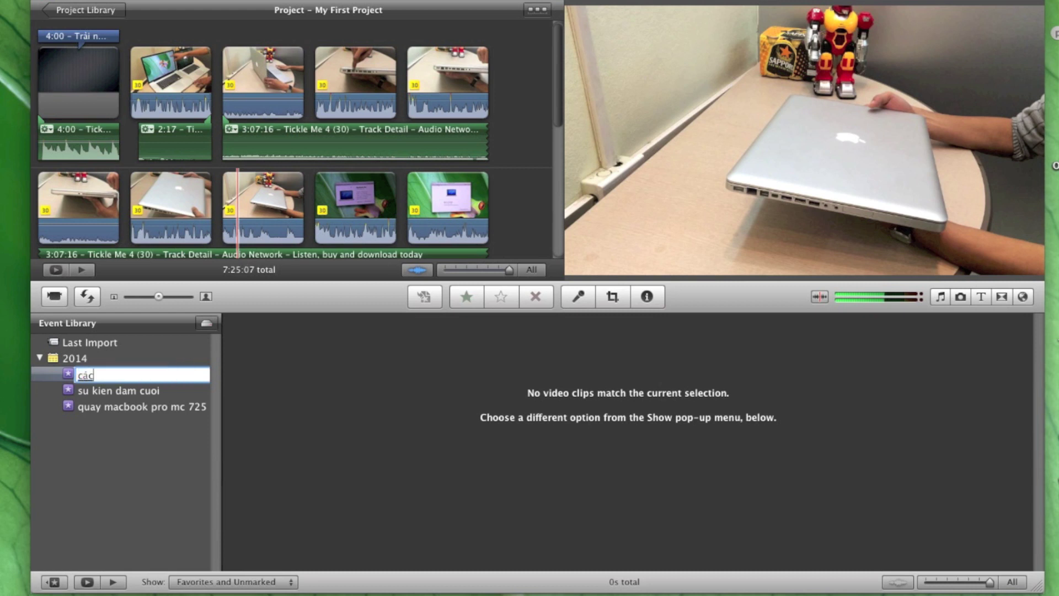
type(" cầu thủ bong đá l")
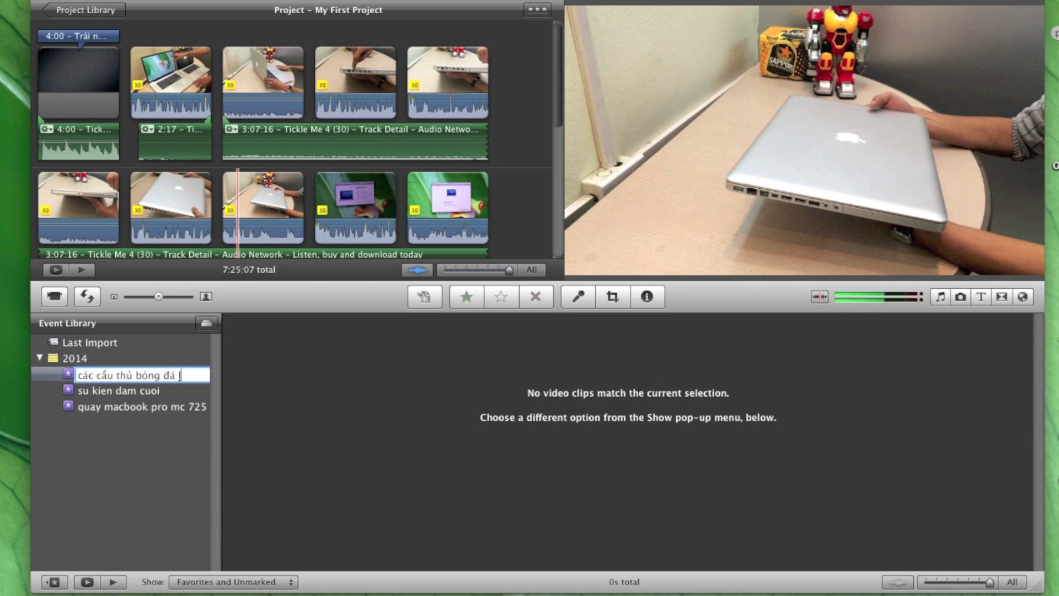
type("uyện tập")
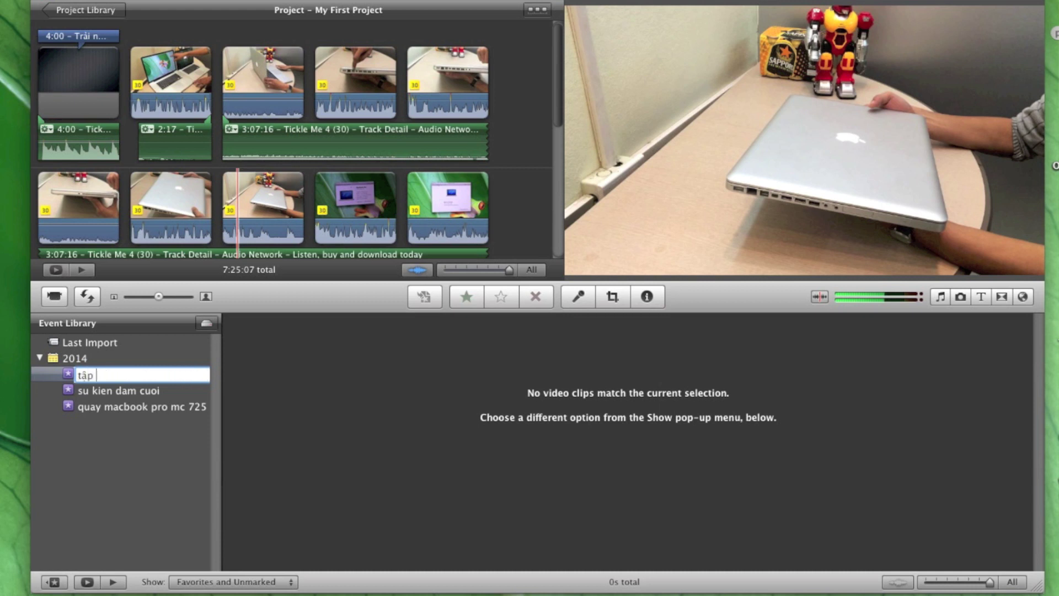
left_click(157, 459)
left_click(164, 379)
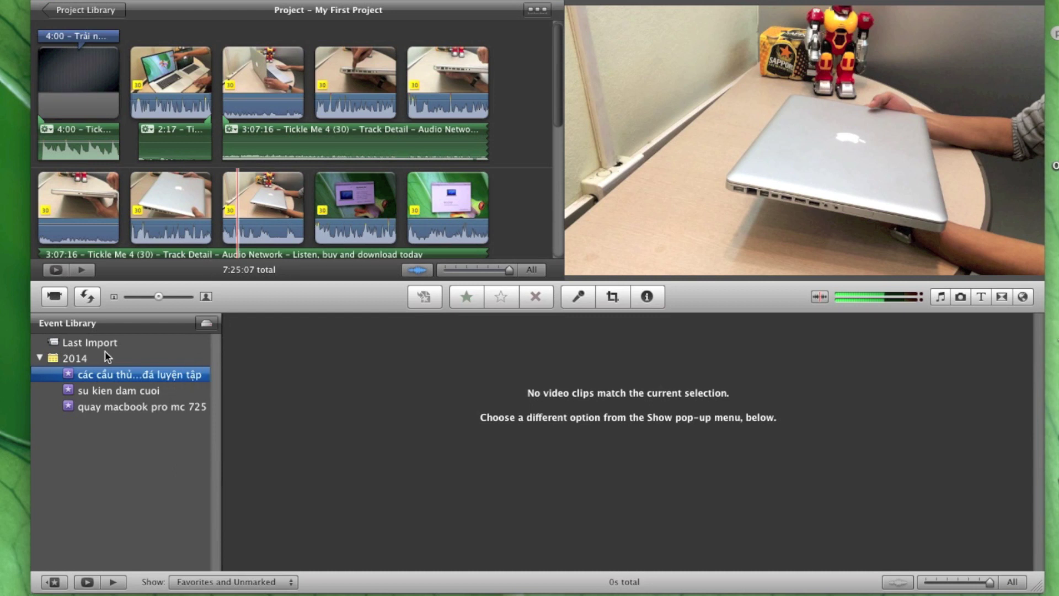
Group the events by disk and import Training session 29-11-2014.mp4 into the event các cầu thủ bóng đá luyện tập
left_click(210, 326)
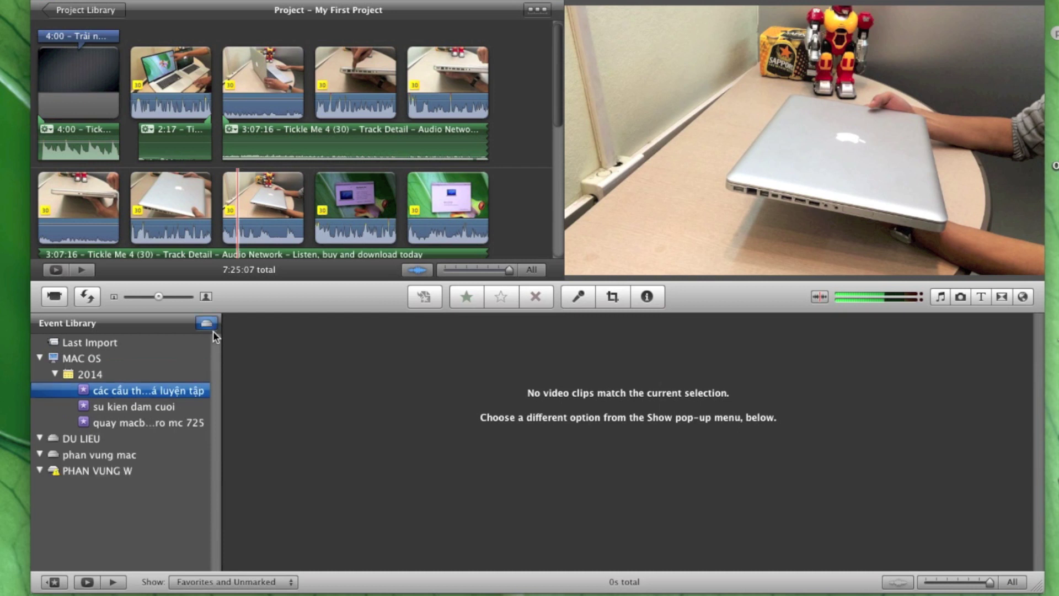
right_click(158, 393)
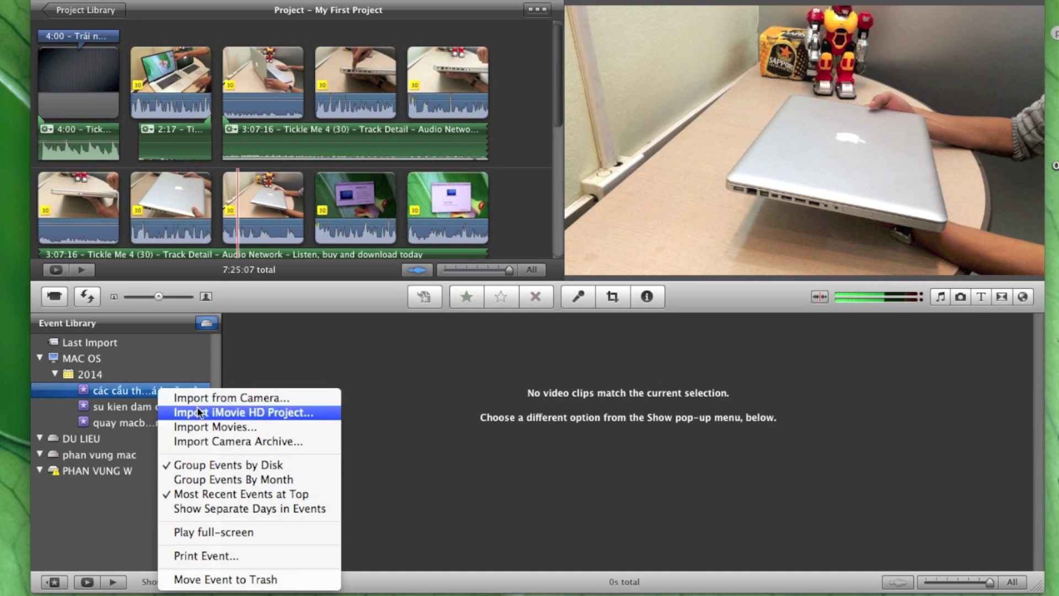
left_click(201, 429)
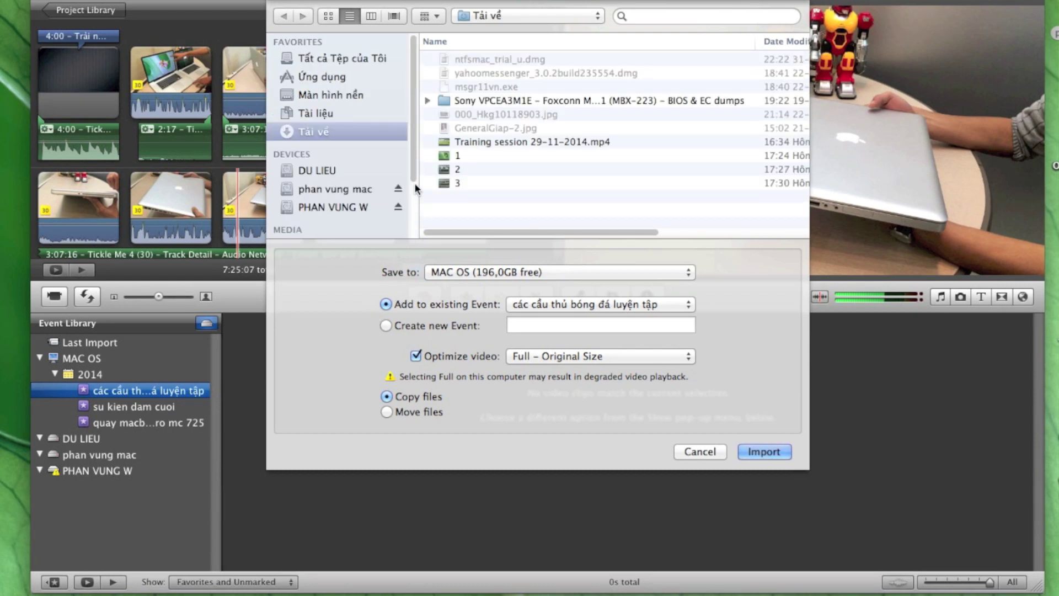
left_click(497, 142)
double_click(498, 142)
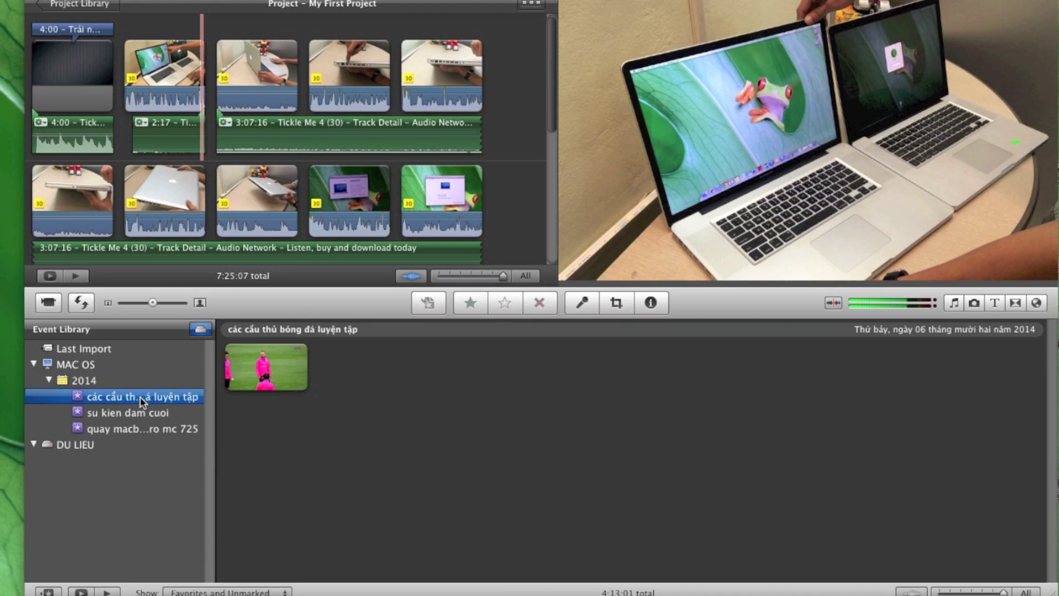
Play the imported training clip and mark a range of about 1:23:06 starting near its beginning
left_click(256, 359)
left_click(235, 367)
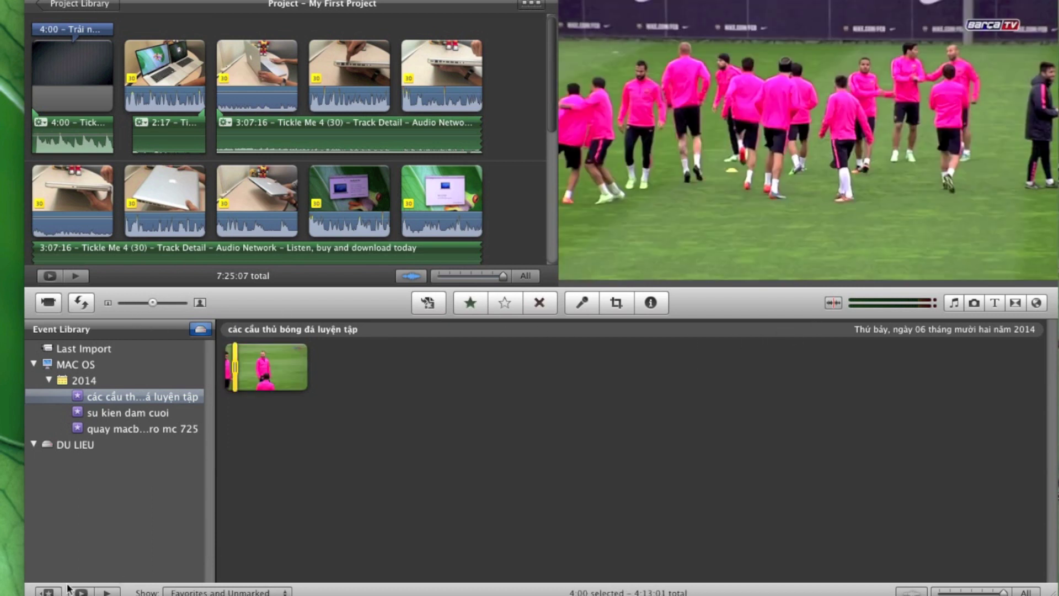
left_click(106, 591)
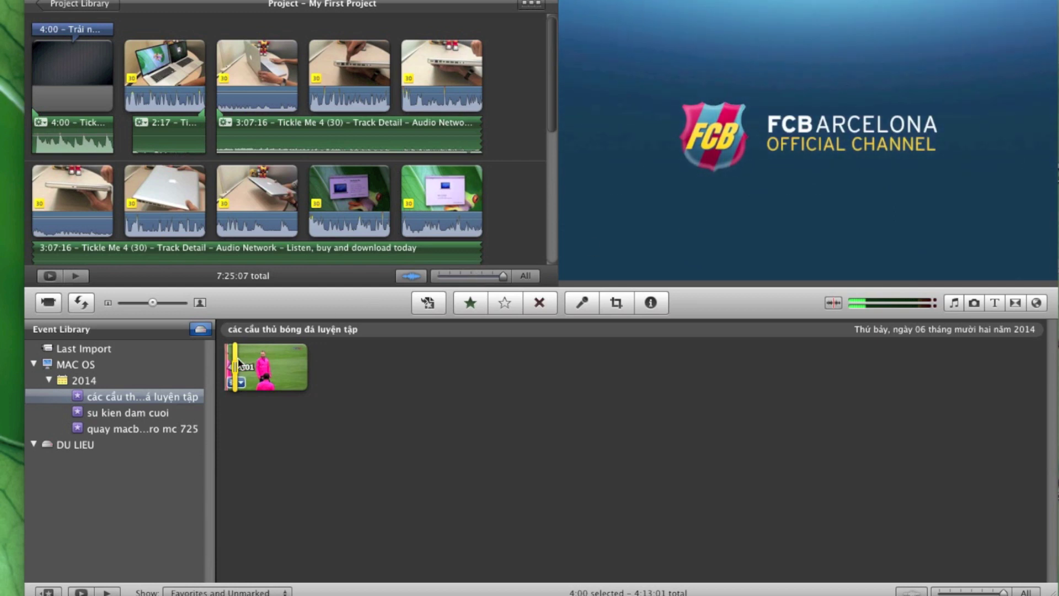
left_click_drag(236, 362, 269, 362)
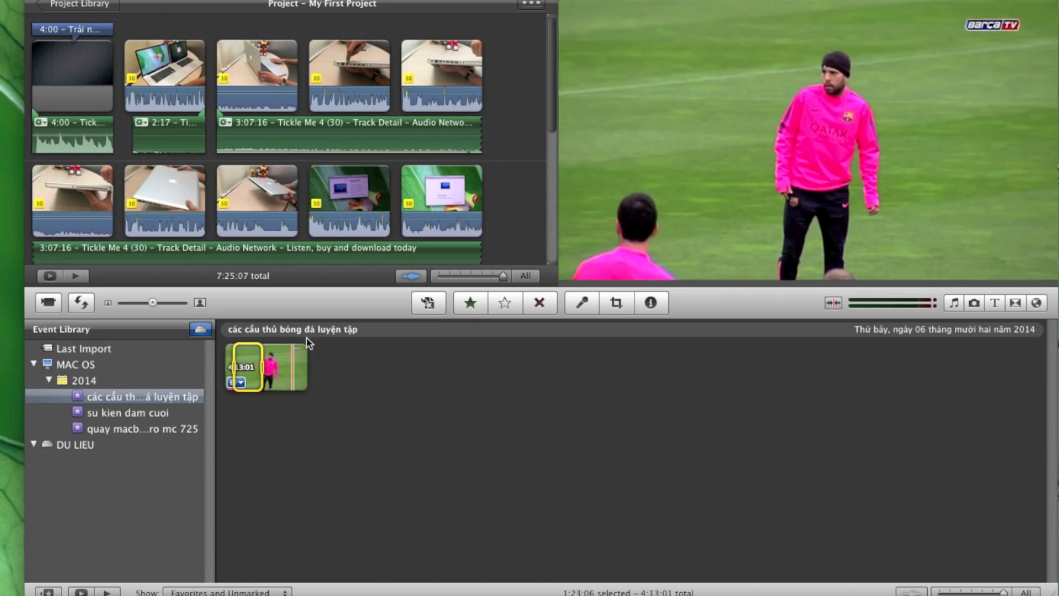
Compare the three projects stored in the Project Library, ending on My First Project
left_click(82, 5)
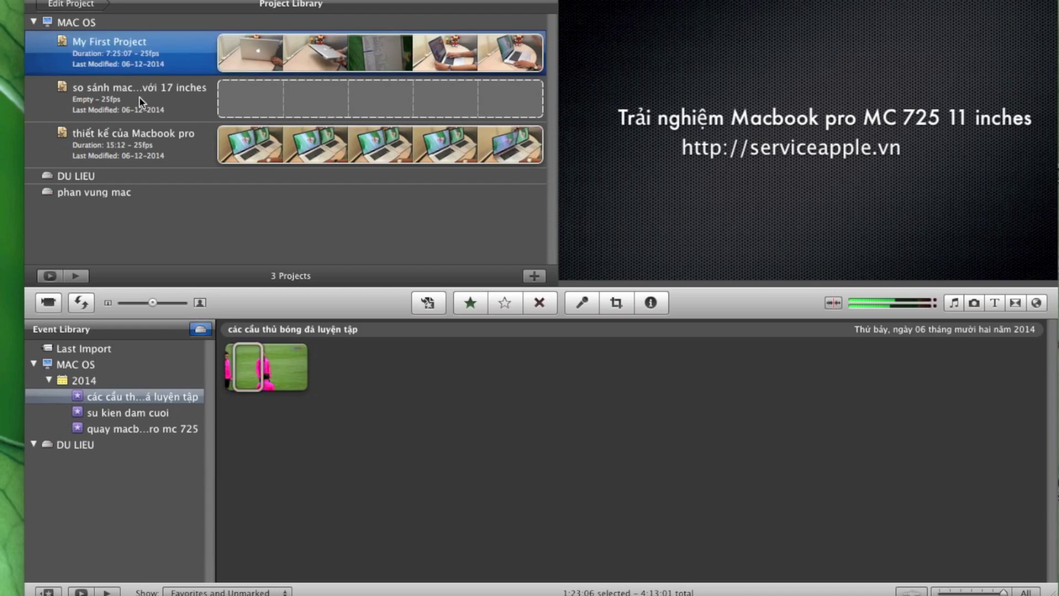
left_click(141, 137)
left_click(146, 105)
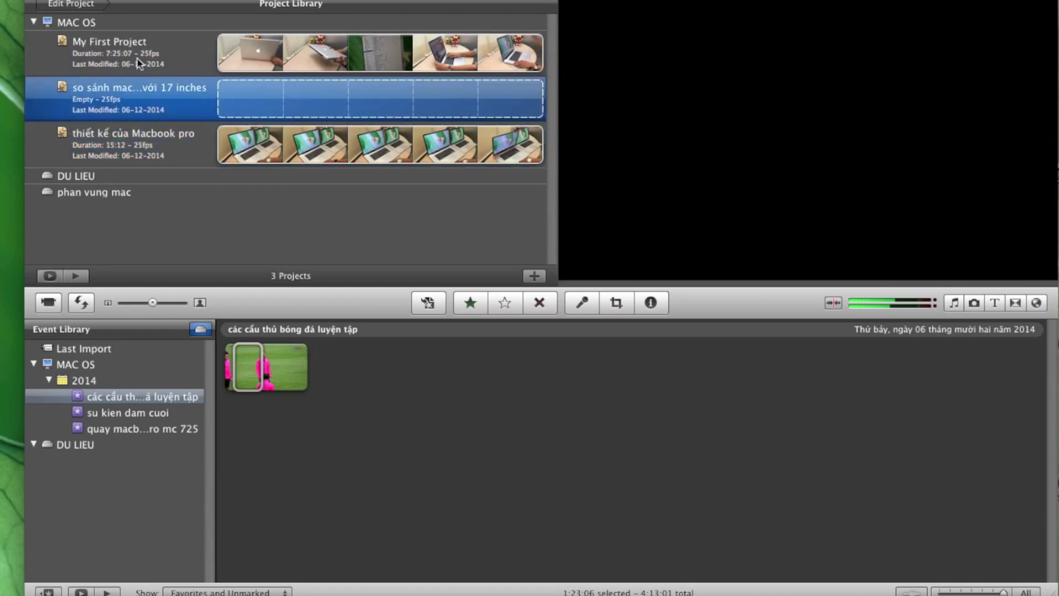
left_click(140, 51)
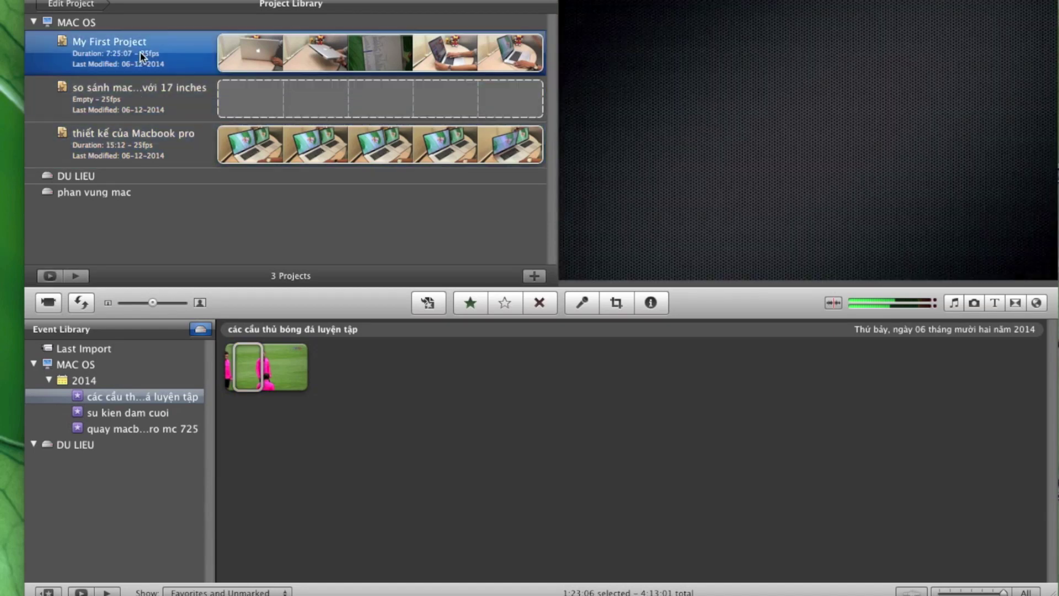
left_click(138, 108)
left_click(141, 150)
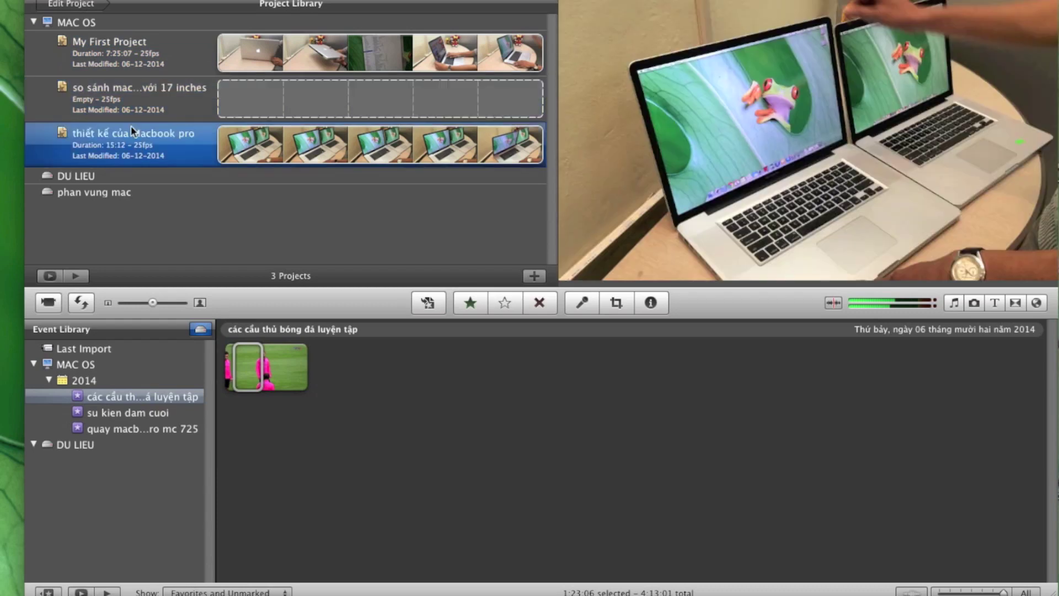
left_click(131, 88)
left_click(136, 55)
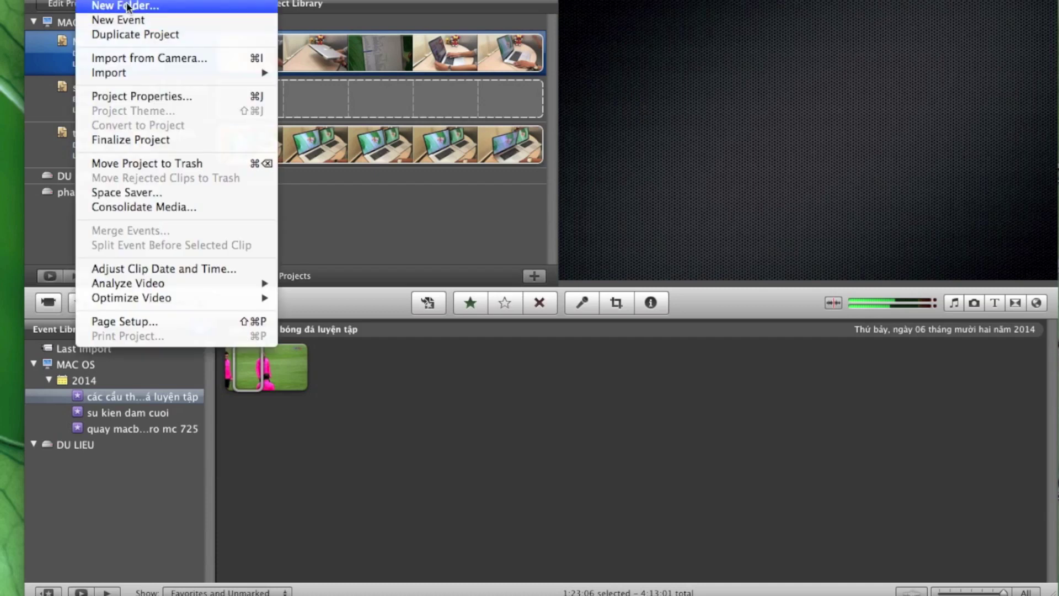
key("Escape")
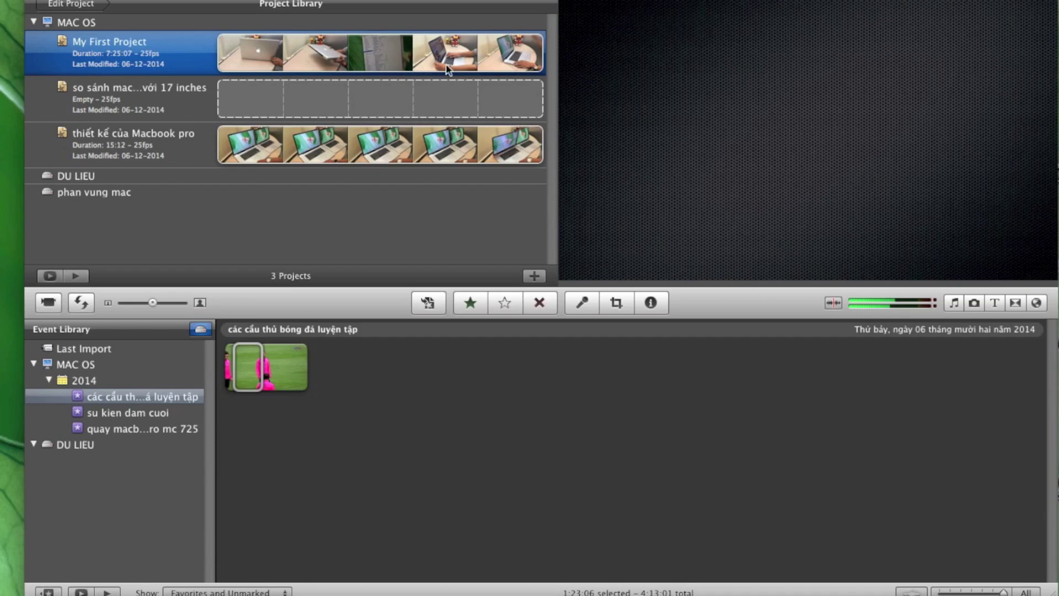
Create a new project named messi neymar vui vẻ tại barca with No Theme, widescreen 16:9 and 25 fps PAL, after viewing the available themes
key("super+n")
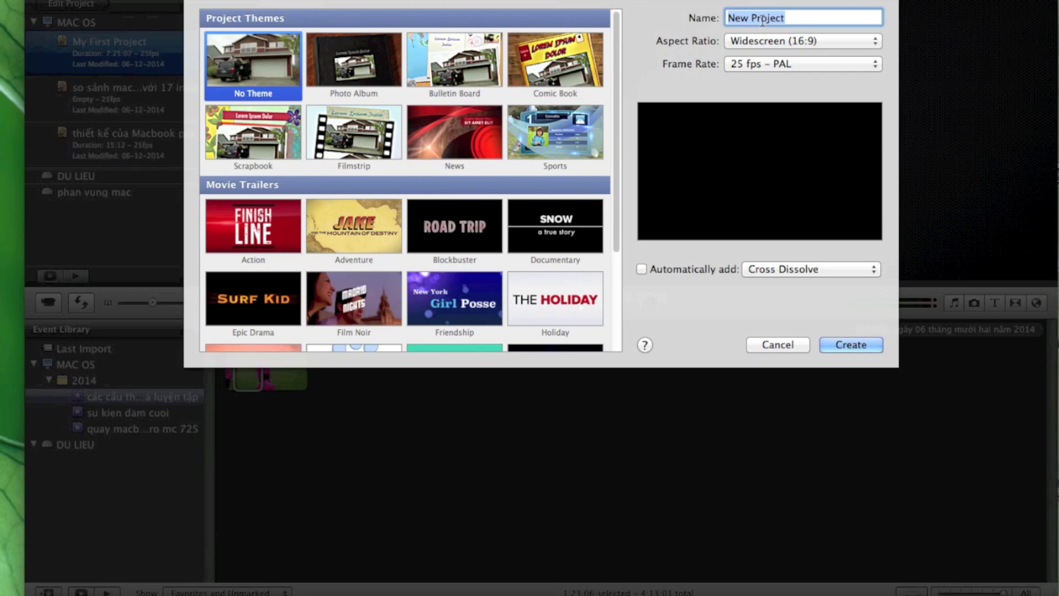
mouse_move(617, 58)
left_mouse_down()
mouse_move(619, 183)
mouse_move(617, 57)
left_mouse_up()
left_click_drag(618, 178, 617, 196)
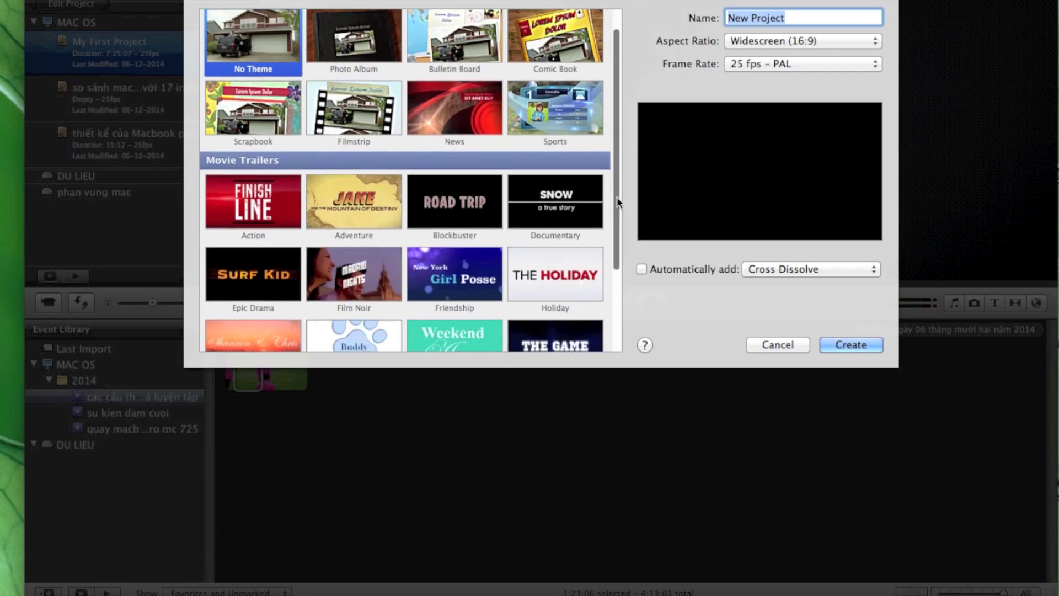
left_click_drag(616, 198, 615, 165)
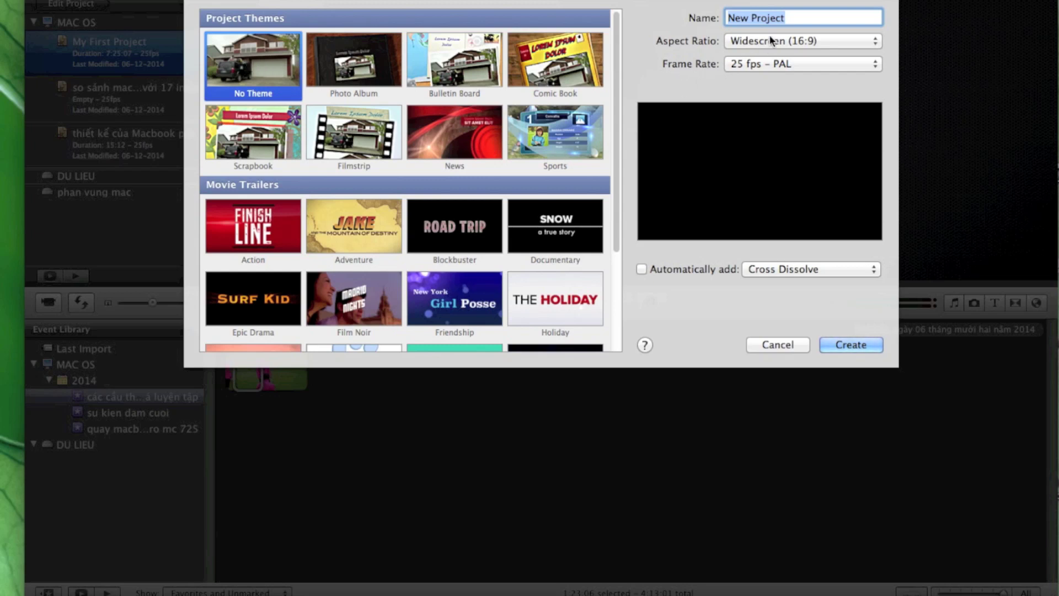
type("m")
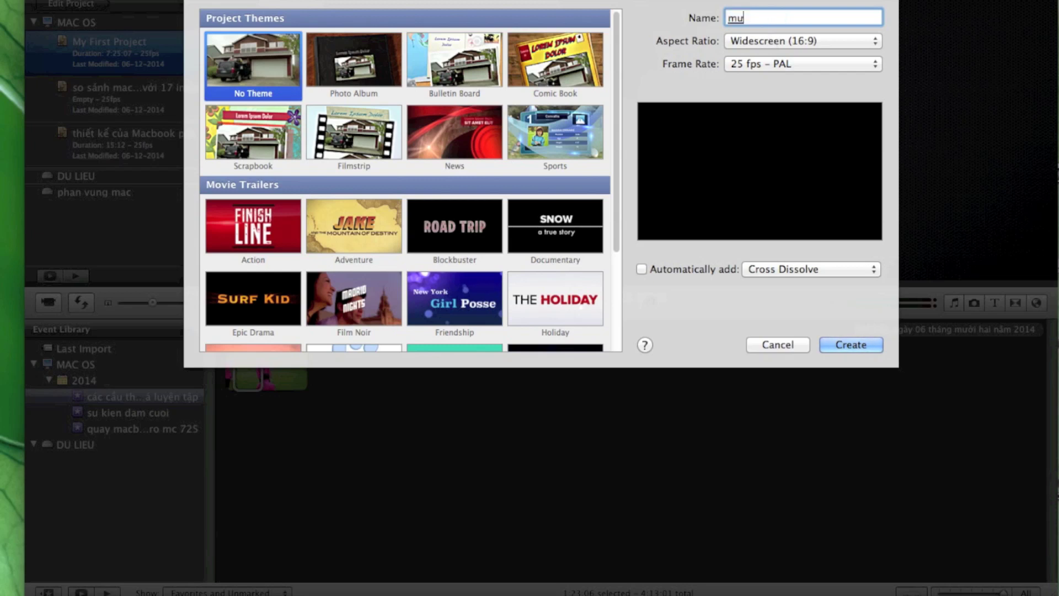
type("essi neymar vui vẻ tại bả")
type("arca")
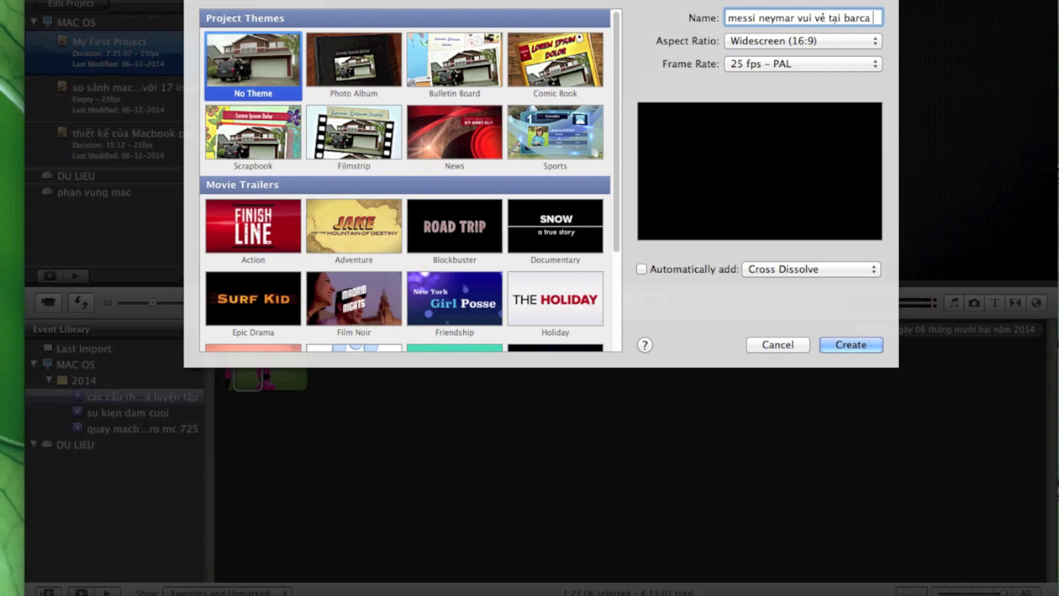
left_click(856, 343)
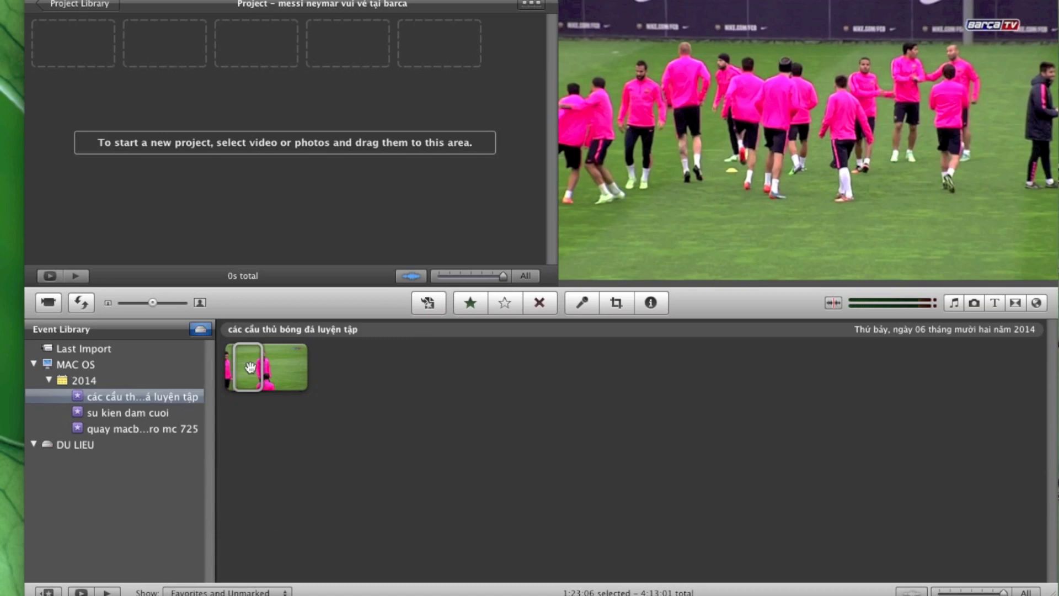
Adjust the start of the marked range in the training clip to select about 1:18:03 of footage
left_click_drag(234, 366, 217, 363)
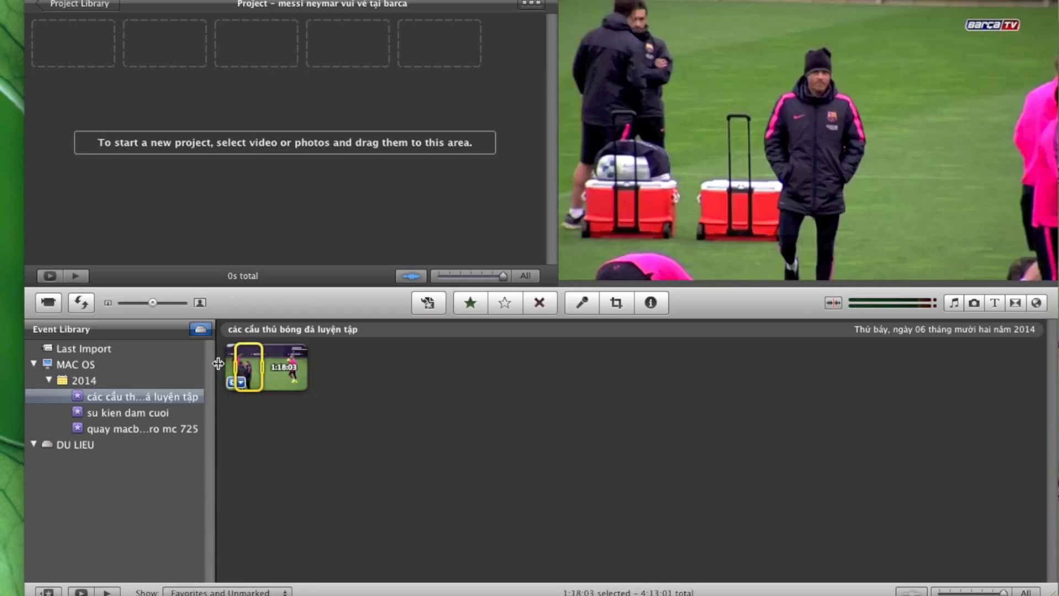